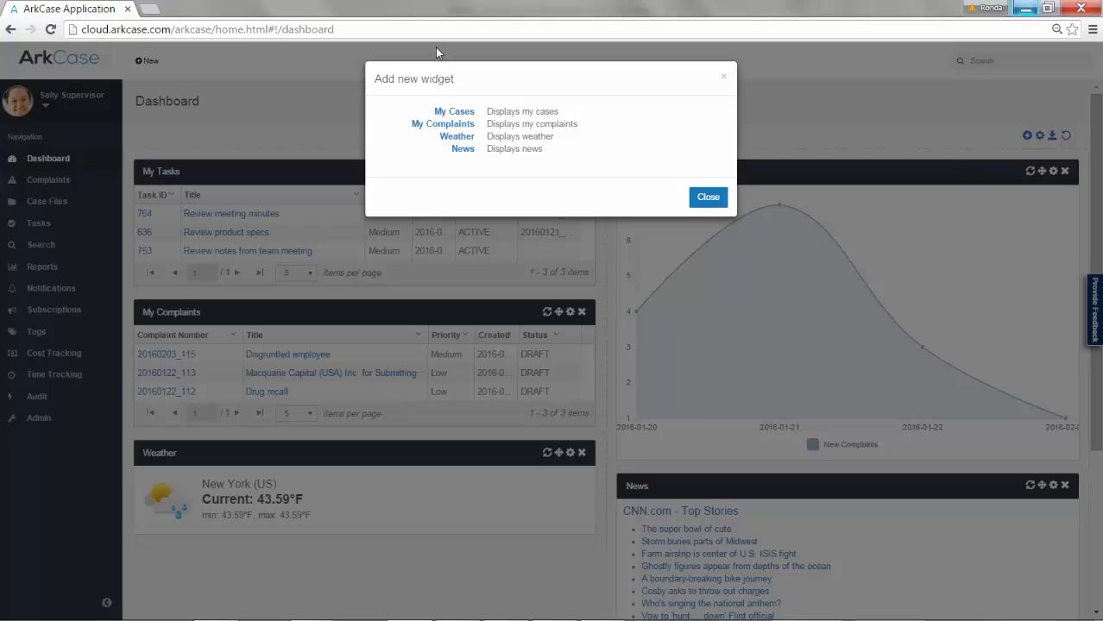
# Add the My Cases widget to the dashboard, remove it again and save the dashboard layout
pyautogui.click(455, 113)
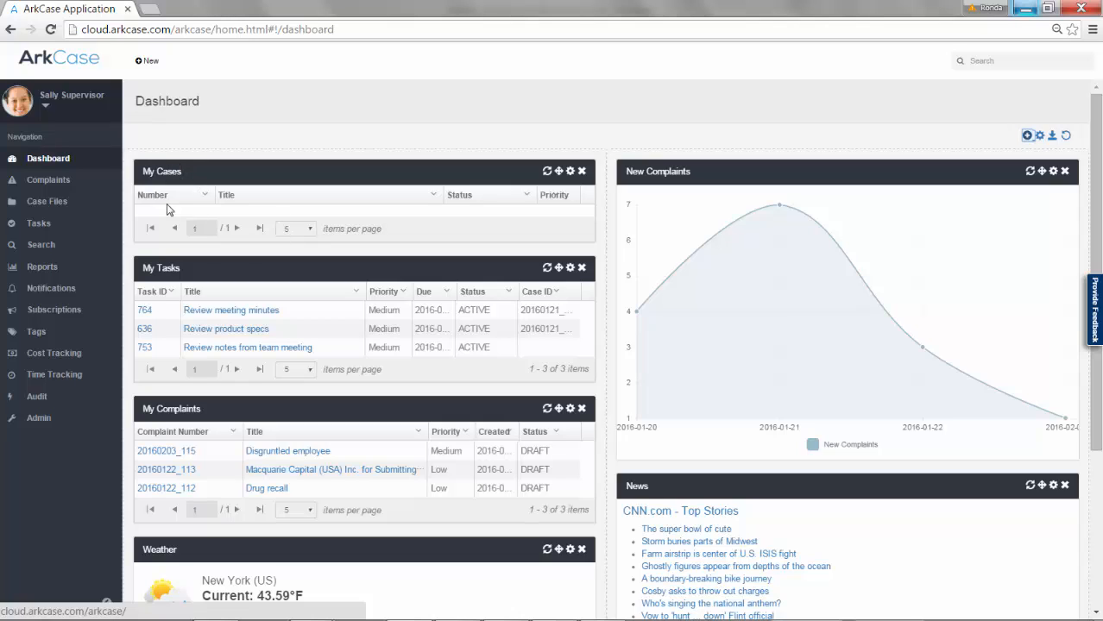
pyautogui.click(581, 172)
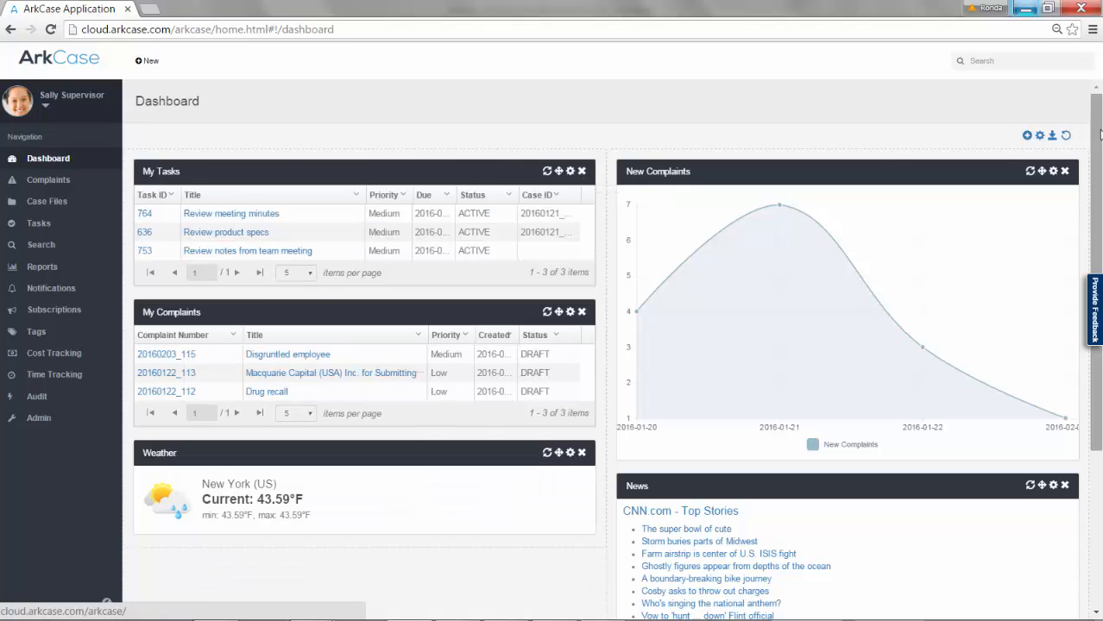
pyautogui.click(1052, 136)
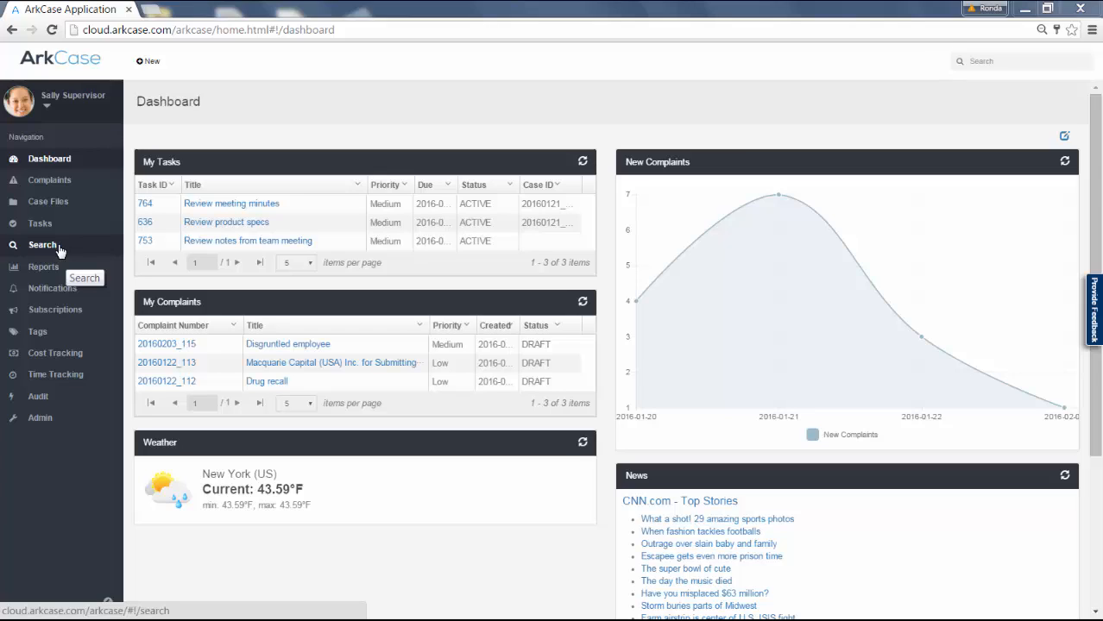
# Search all content for "patrick", open the found file Chairman reply - upload.pdf to read it, and close it
pyautogui.click(1016, 64)
pyautogui.write('patrick')
pyautogui.press('Return')
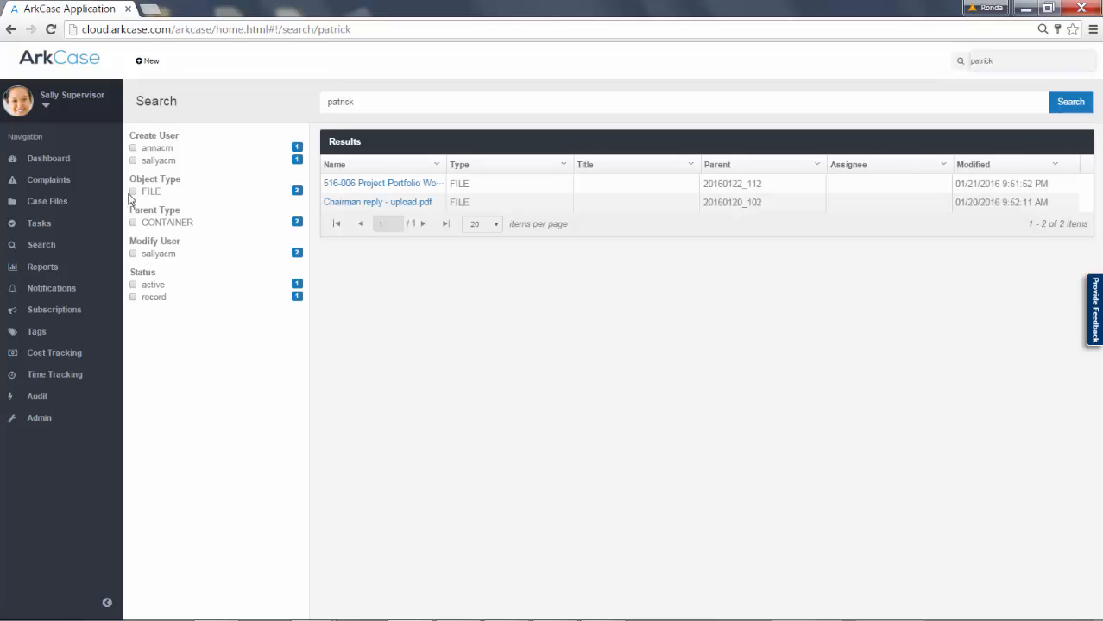
pyautogui.click(388, 203)
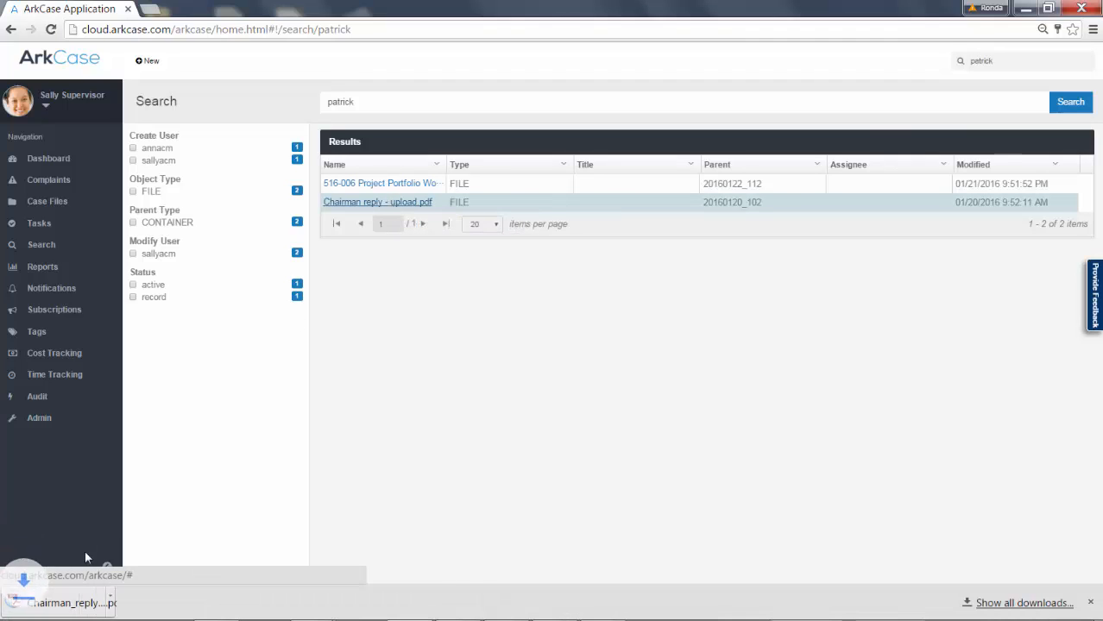
pyautogui.click(60, 603)
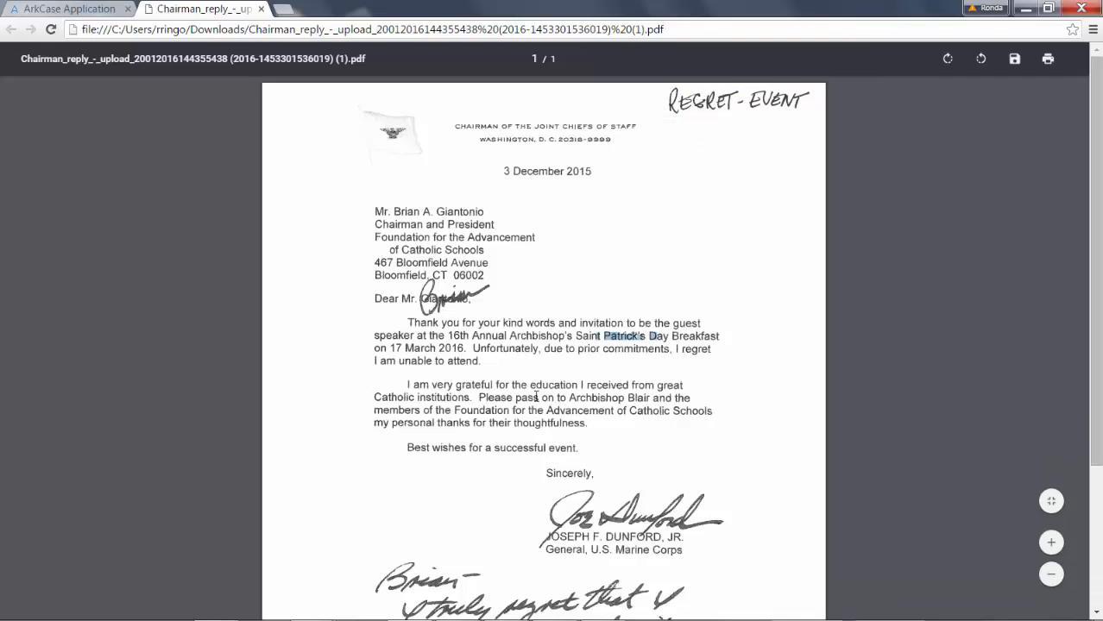
pyautogui.click(262, 9)
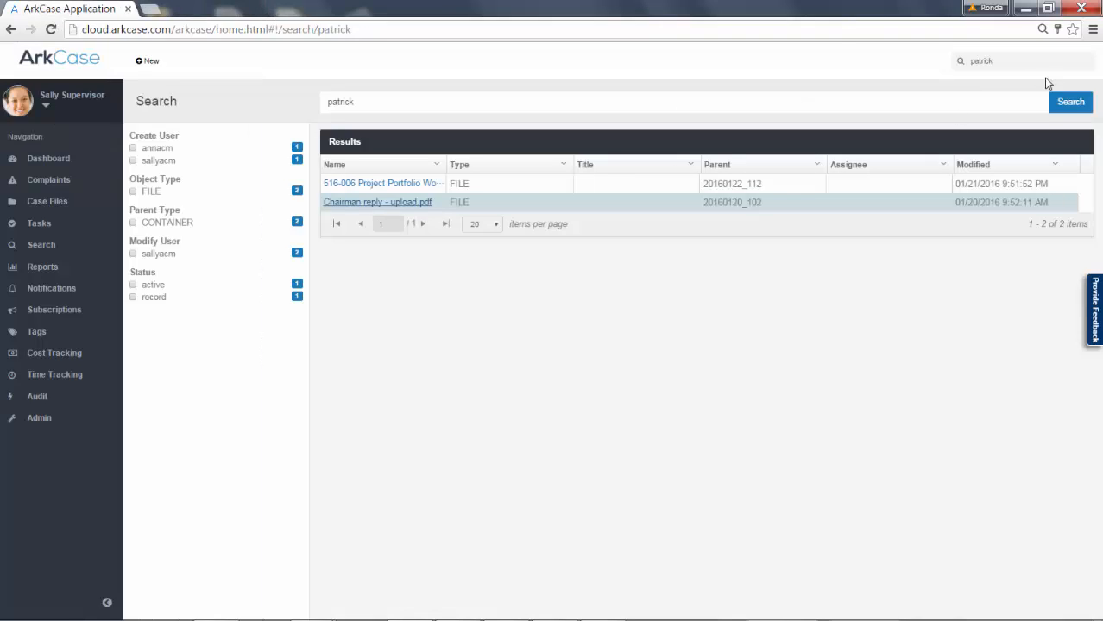
# Search for "disgruntled", limit the results to the COMPLAINT object type and open the Disgruntled employee complaint
pyautogui.moveTo(1020, 63); pyautogui.dragTo(838, 47)
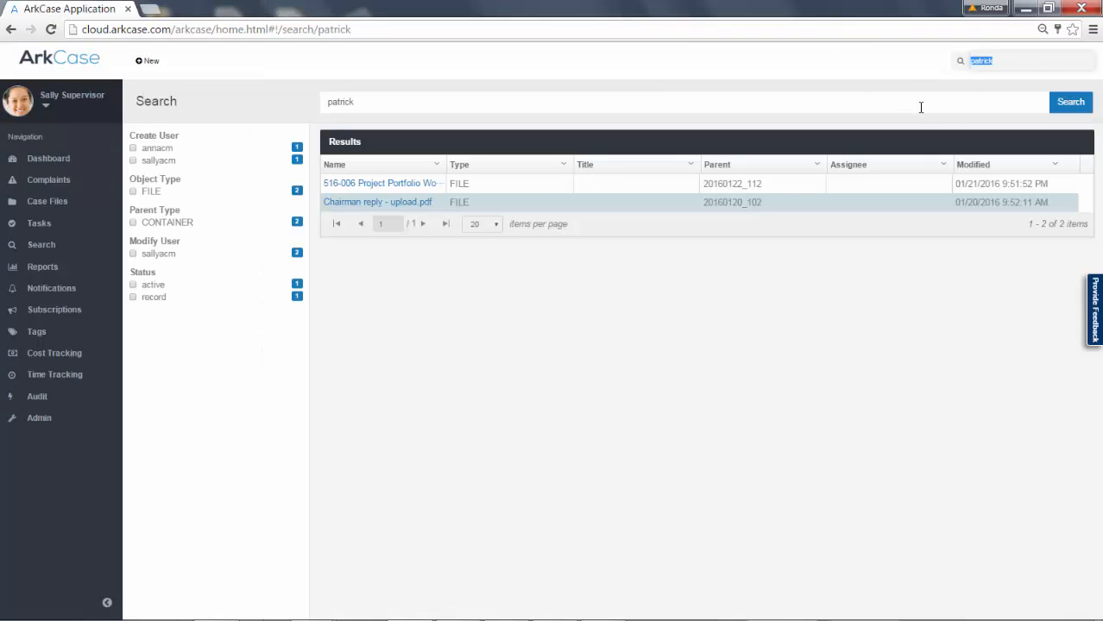
pyautogui.write('disgruntled')
pyautogui.press('Return')
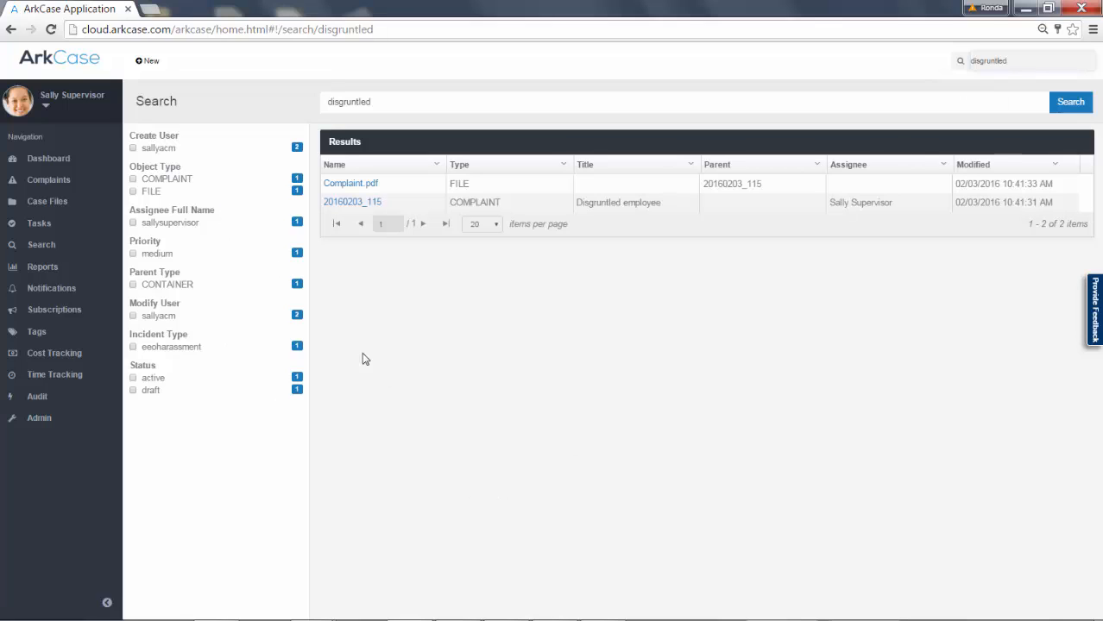
pyautogui.click(134, 180)
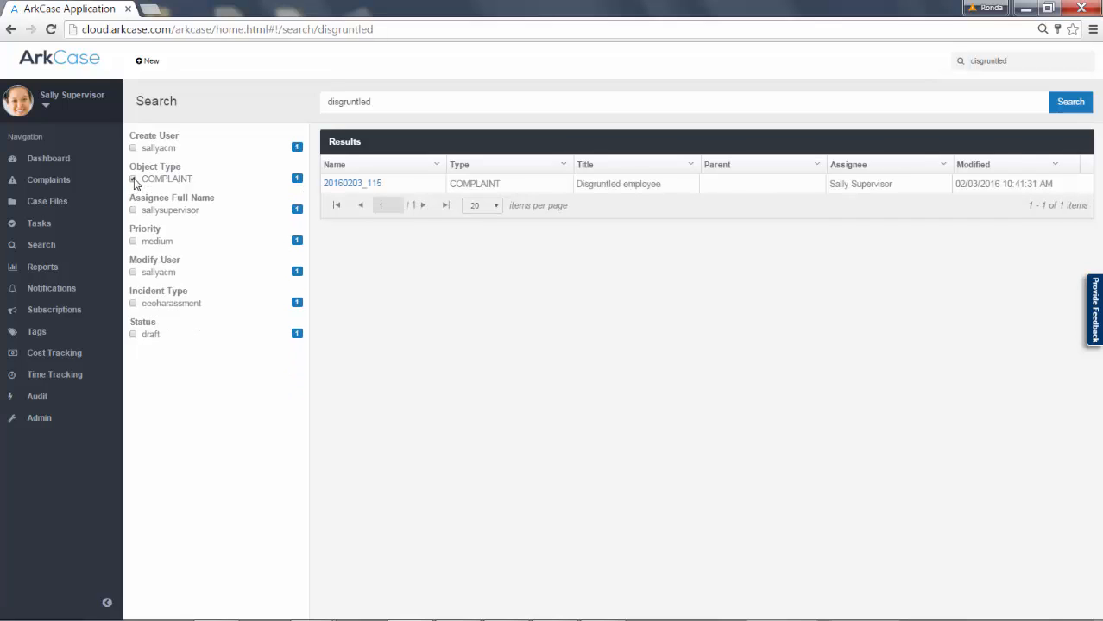
pyautogui.click(356, 183)
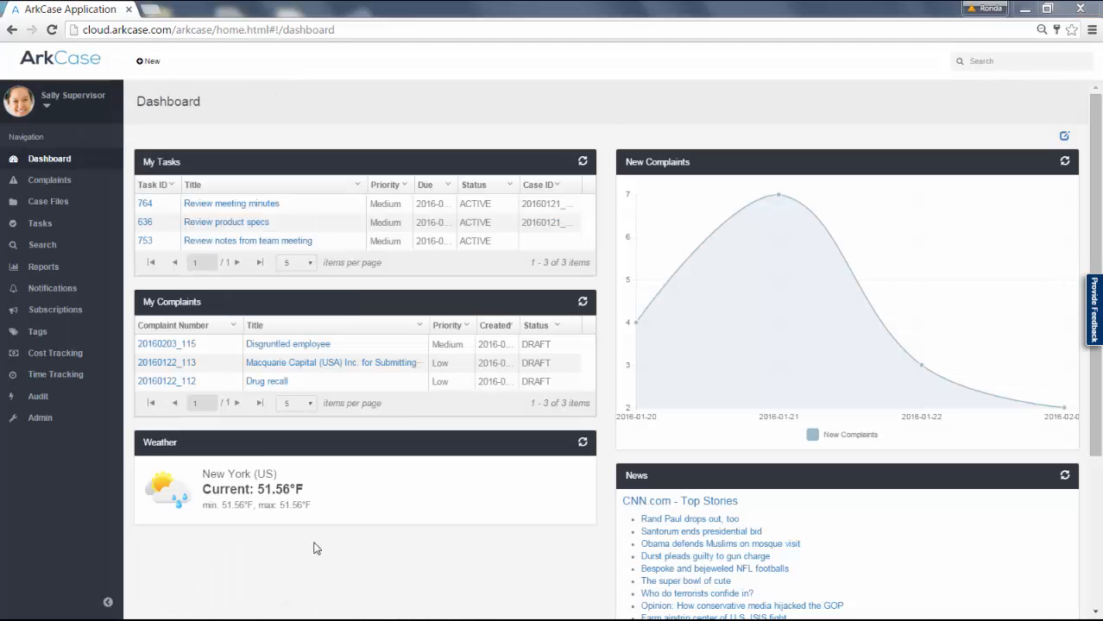
# Create a High priority EEO/Harassment complaint titled "Passed up for promotion", check its people and participants, and submit it
pyautogui.click(149, 63)
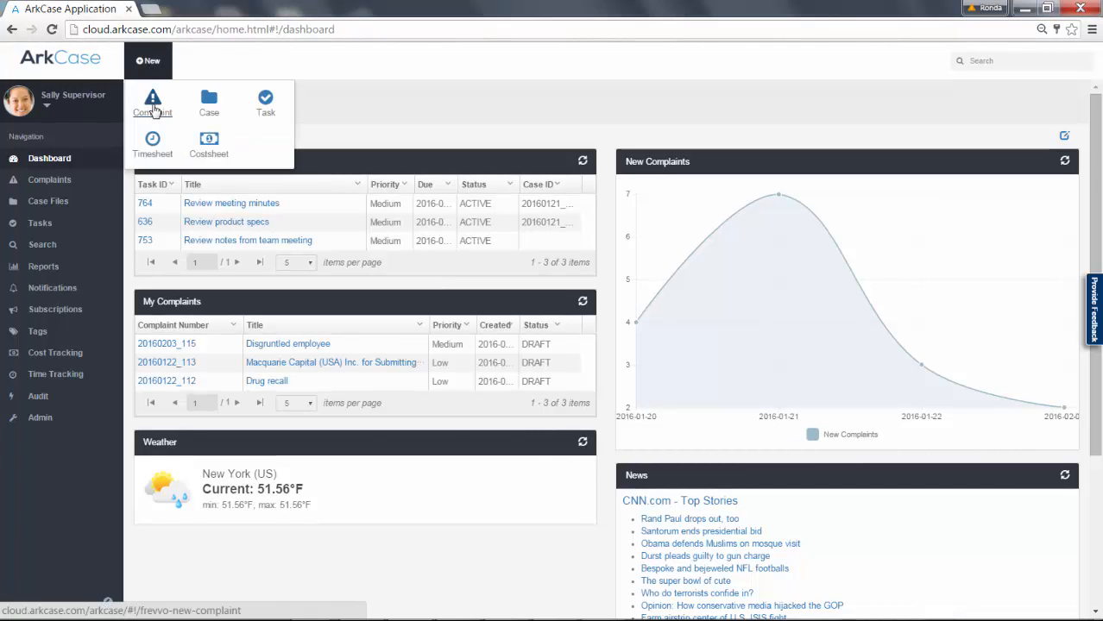
pyautogui.click(153, 103)
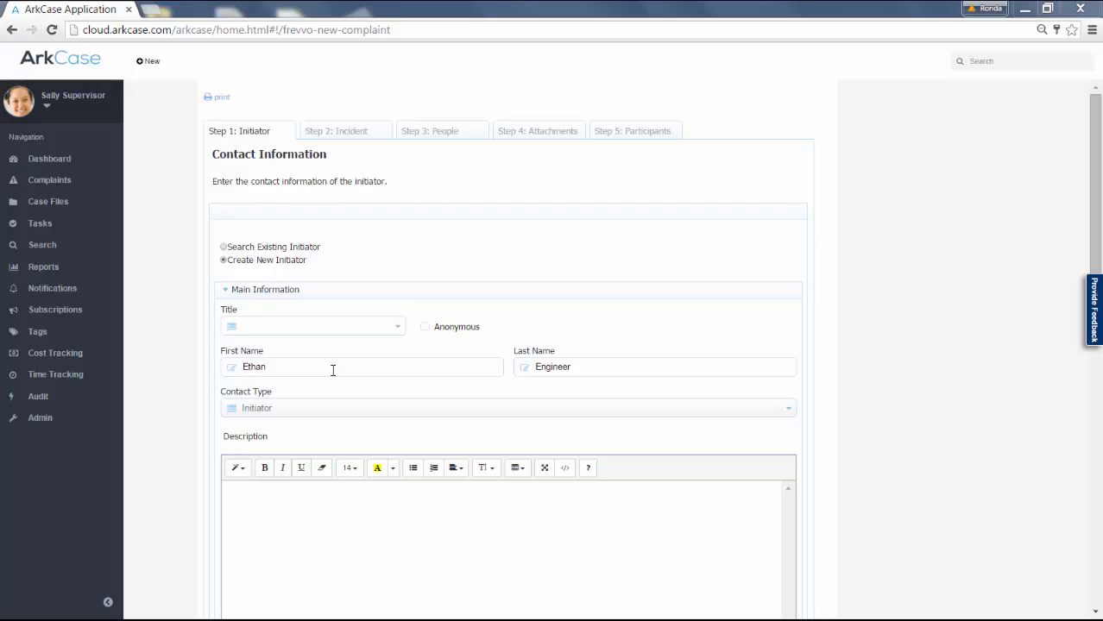
pyautogui.click(350, 132)
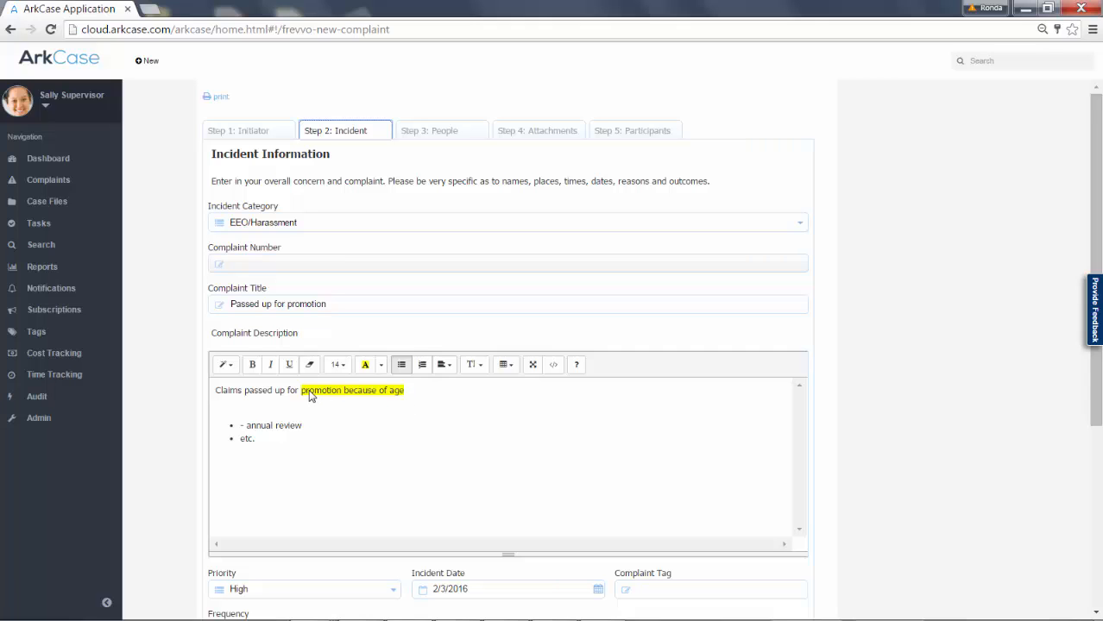
pyautogui.click(453, 131)
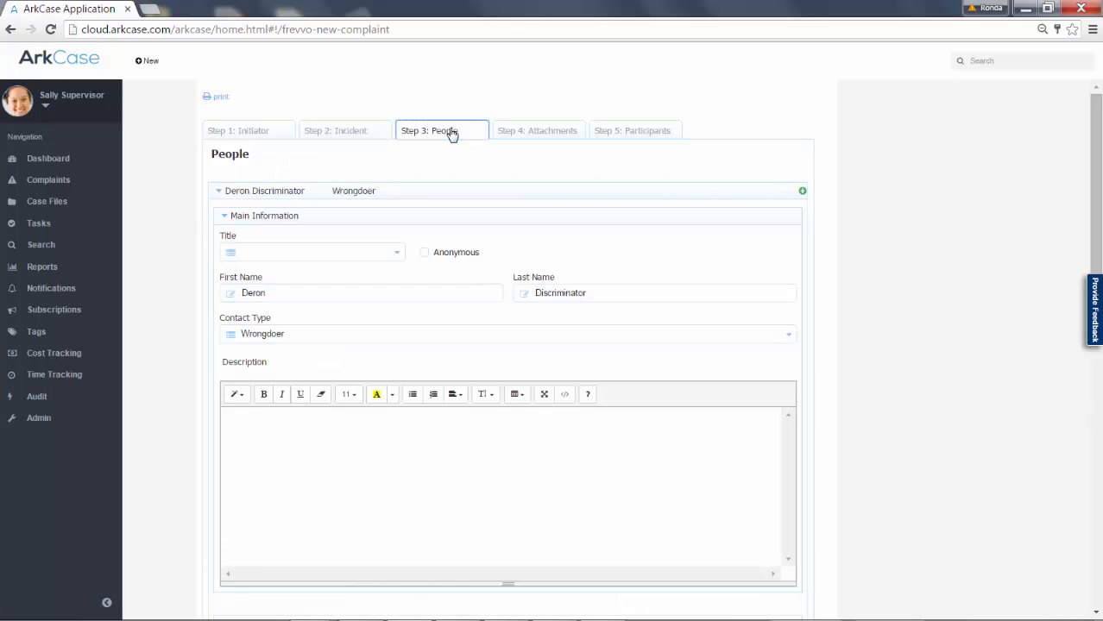
pyautogui.click(641, 130)
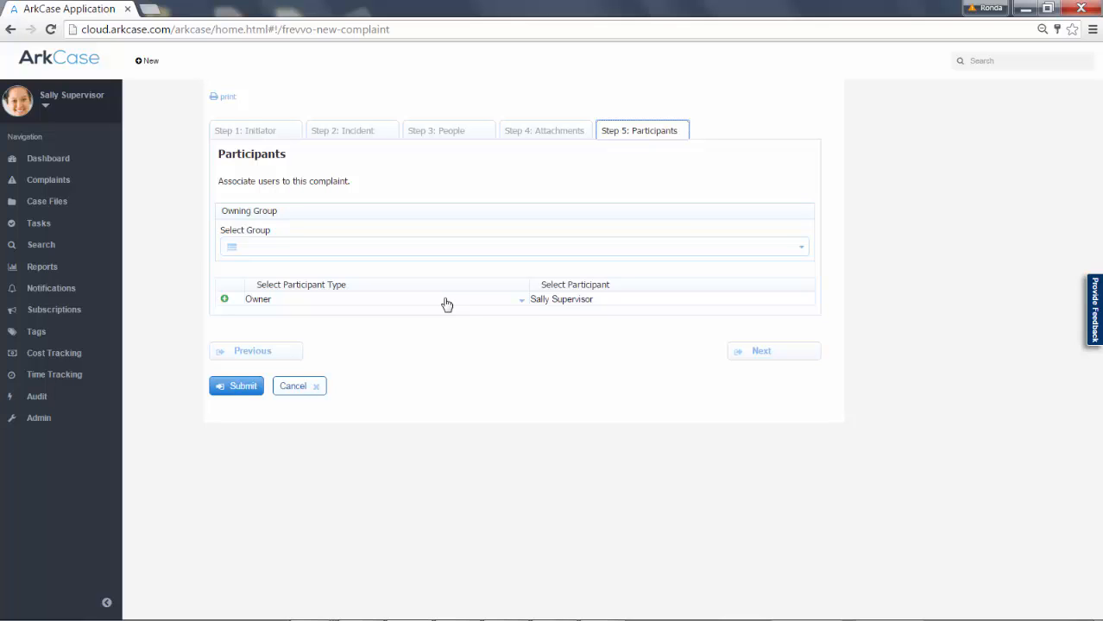
pyautogui.click(243, 388)
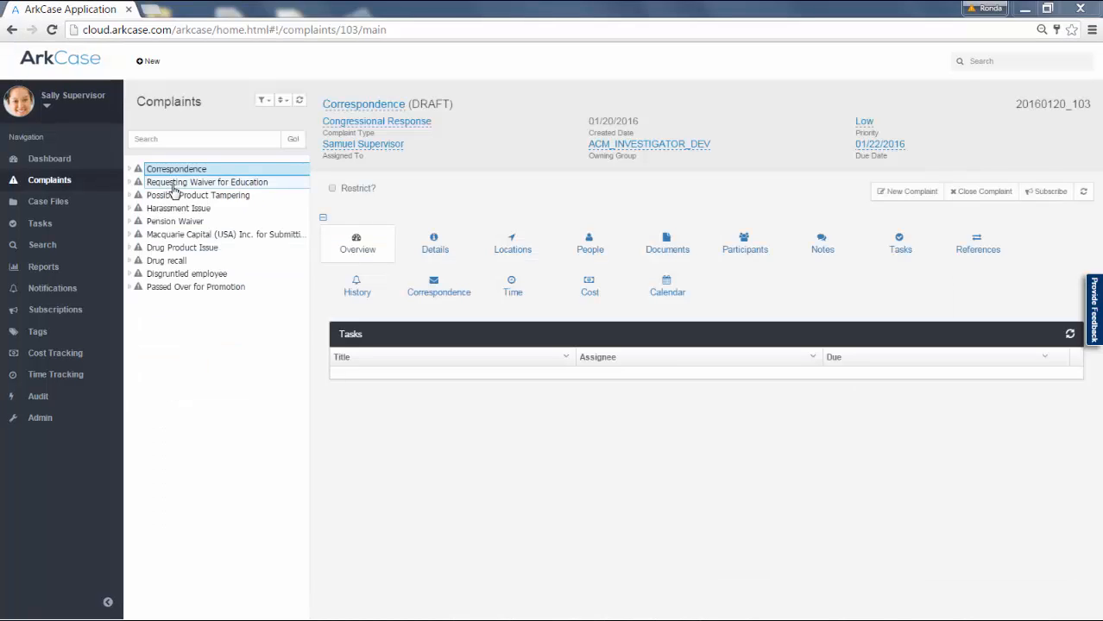
# Open the Passed Over for Promotion complaint and expand the root folder of its documents
pyautogui.click(186, 289)
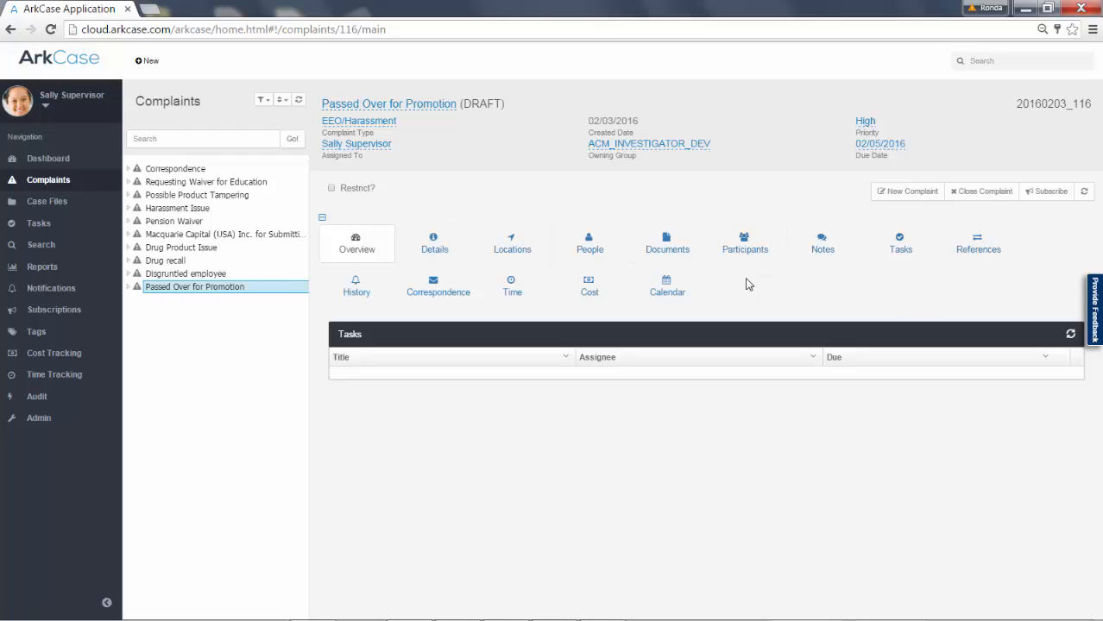
pyautogui.click(126, 288)
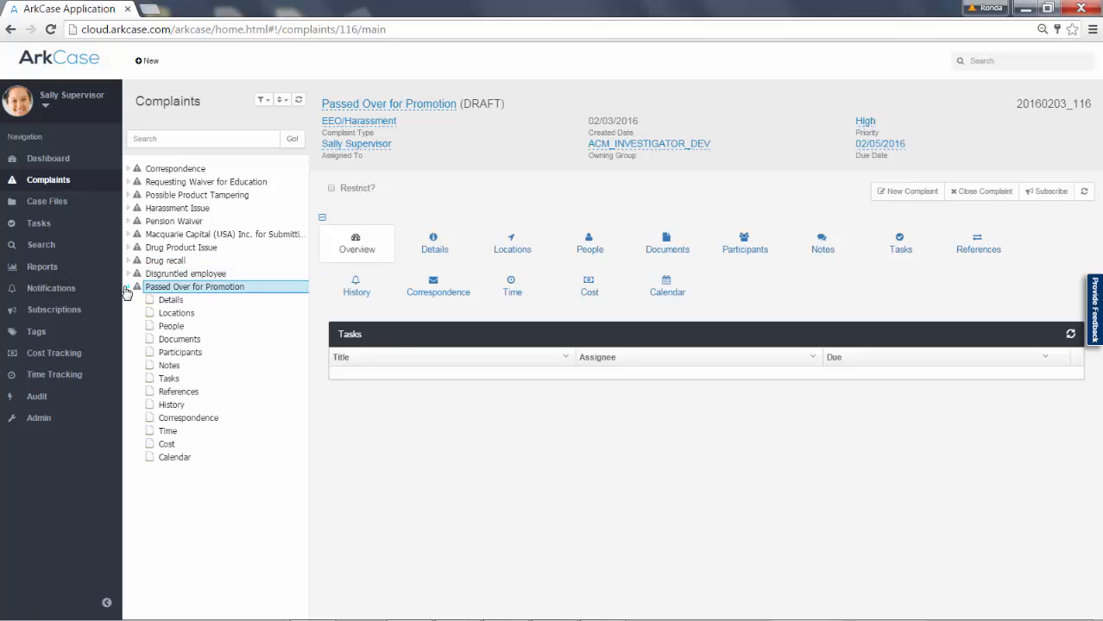
pyautogui.click(180, 340)
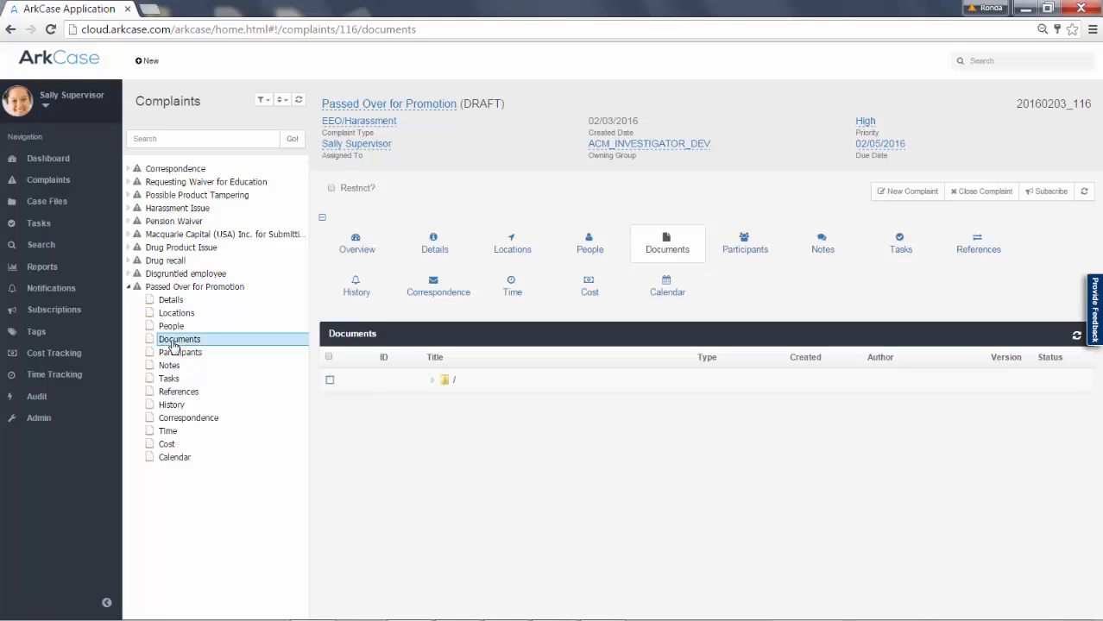
pyautogui.click(434, 386)
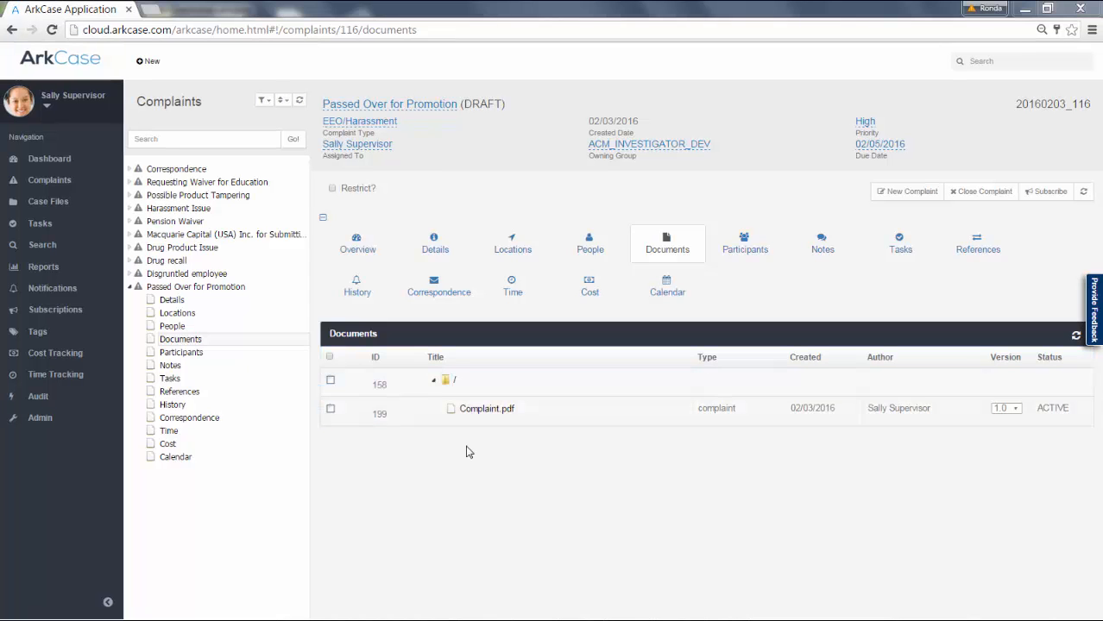
# Upload the 2014 performance review .docx file to the complaint's root document folder as document type Other
pyautogui.click(442, 382)
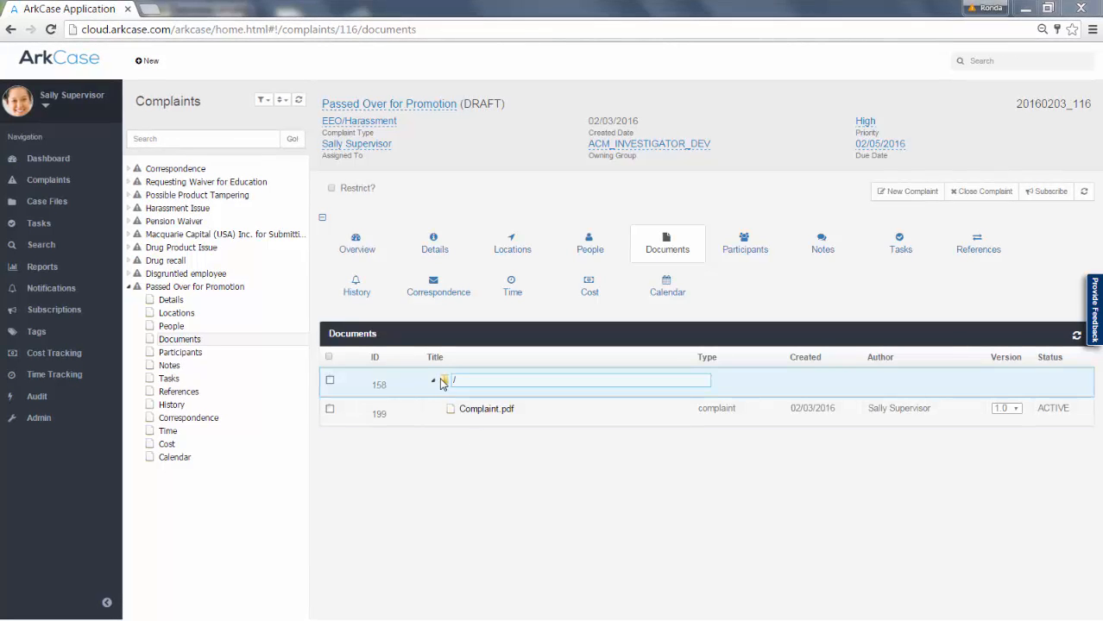
pyautogui.rightClick(441, 382)
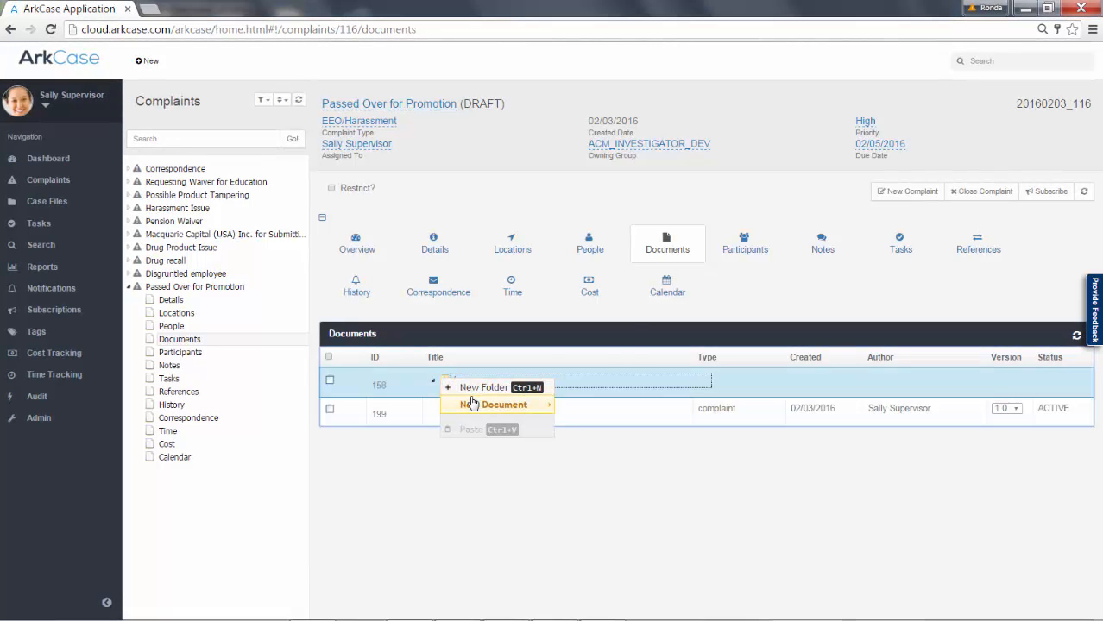
pyautogui.moveTo(473, 407)
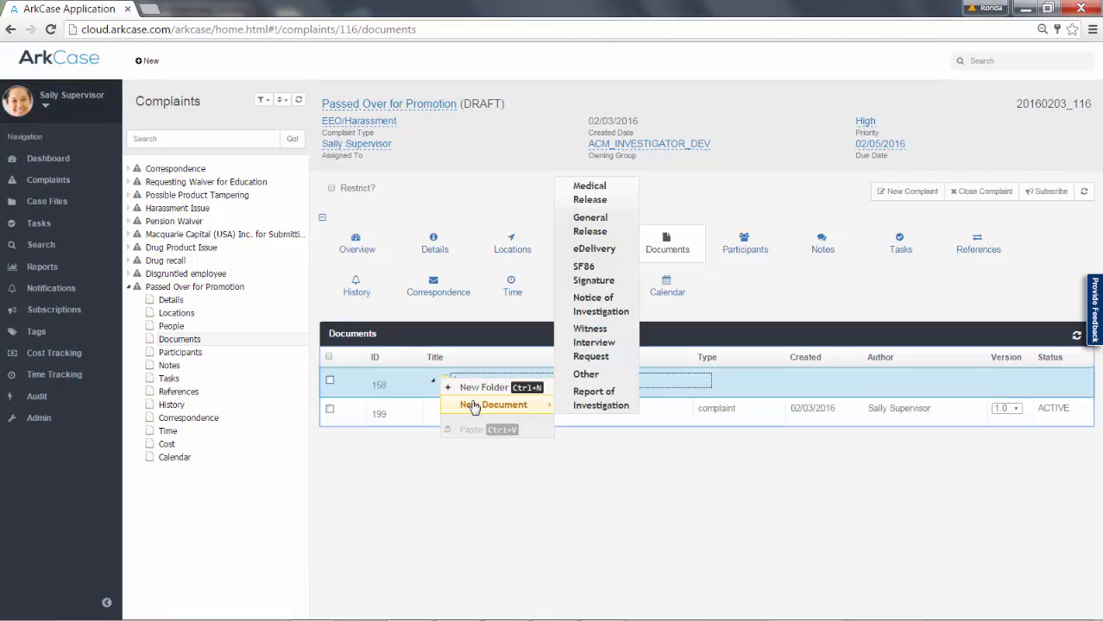
pyautogui.click(590, 379)
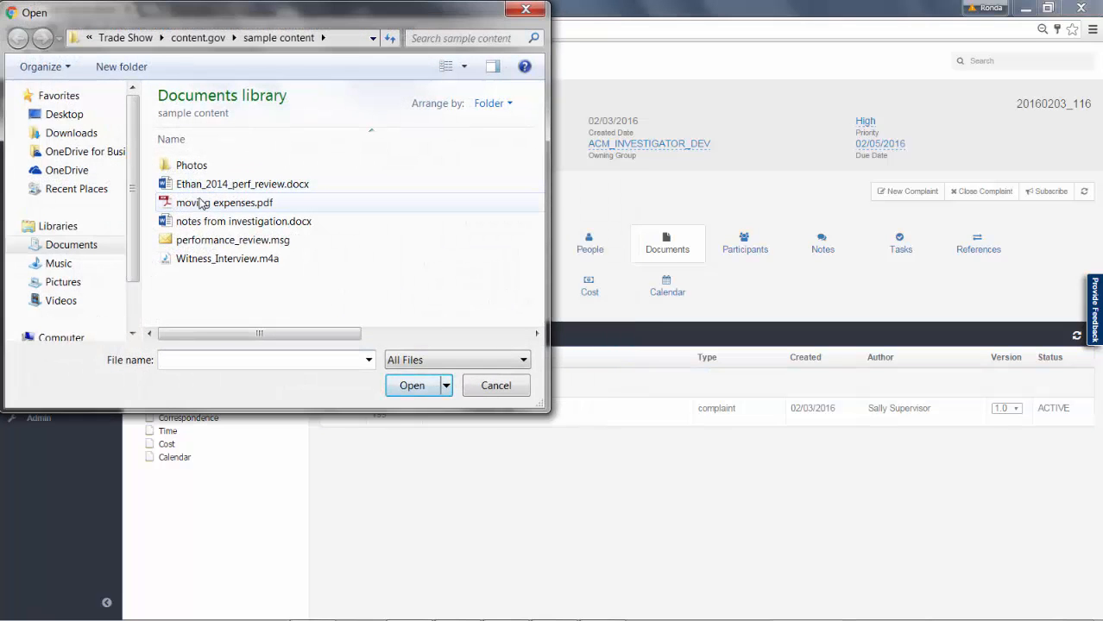
pyautogui.doubleClick(197, 184)
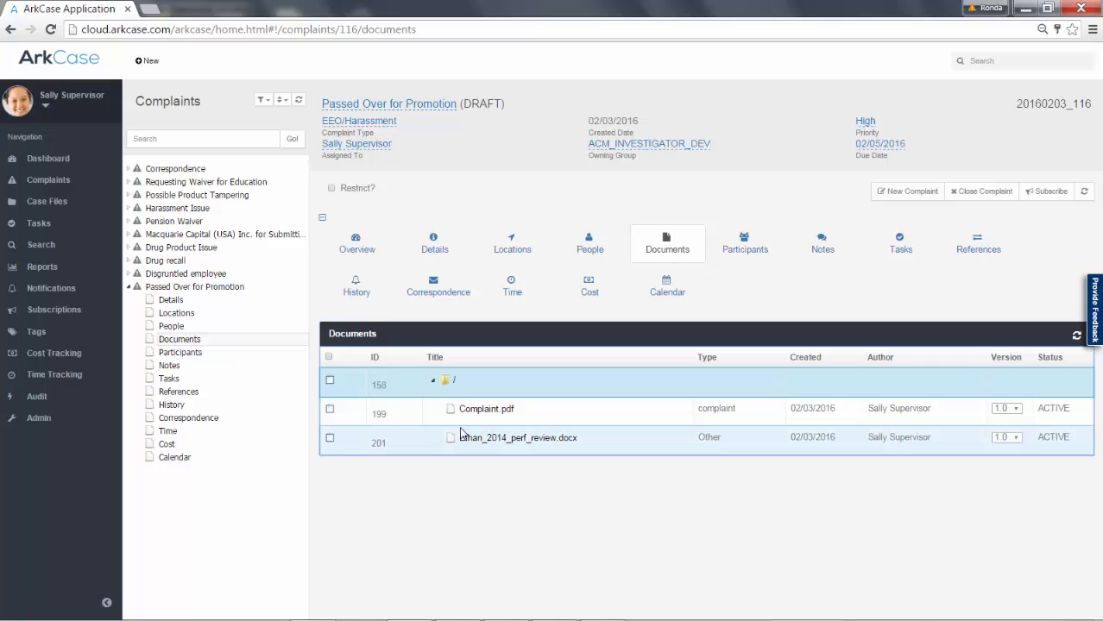
# Open Complaint.pdf from the complaint's documents for viewing
pyautogui.click(481, 411)
pyautogui.doubleClick(481, 411)
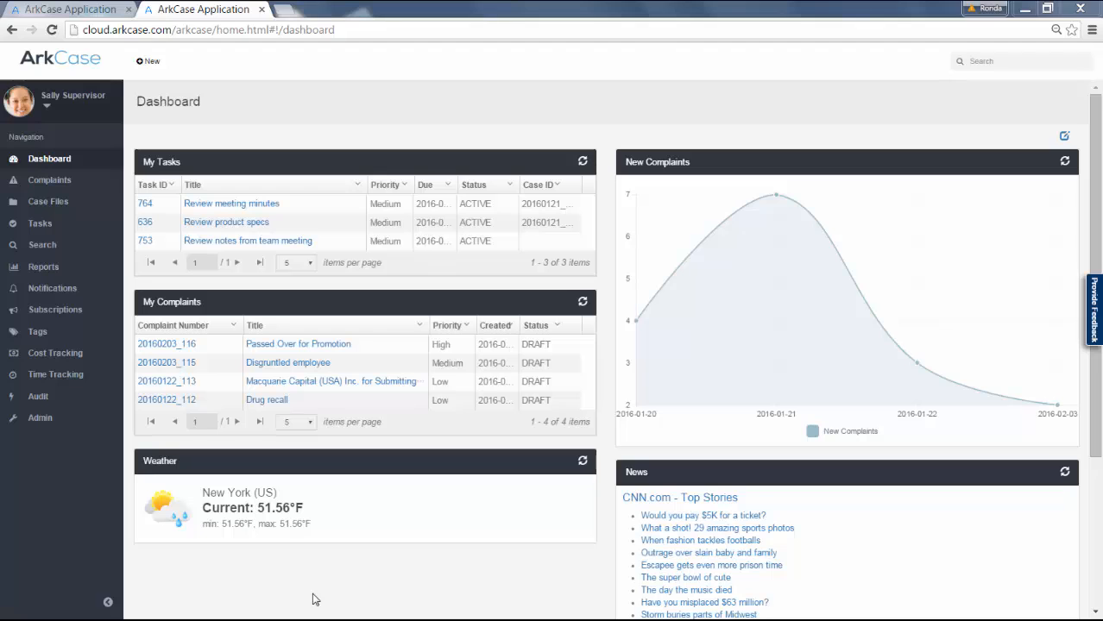
# Open the Passed Over for Promotion complaint from the dashboard and review its details, locations and people
pyautogui.click(169, 345)
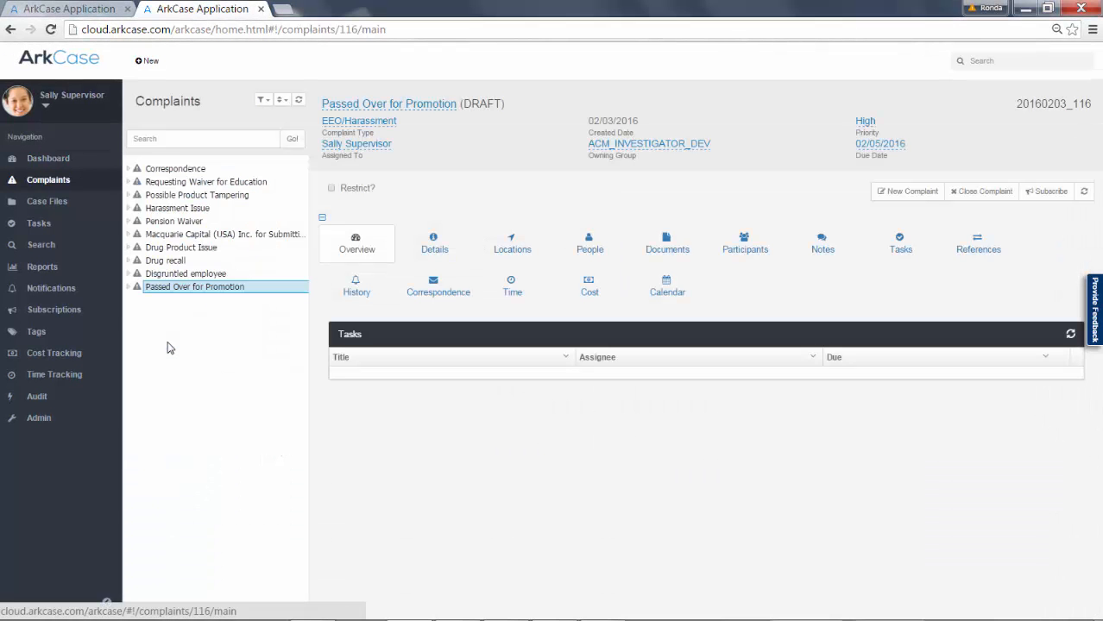
pyautogui.click(434, 245)
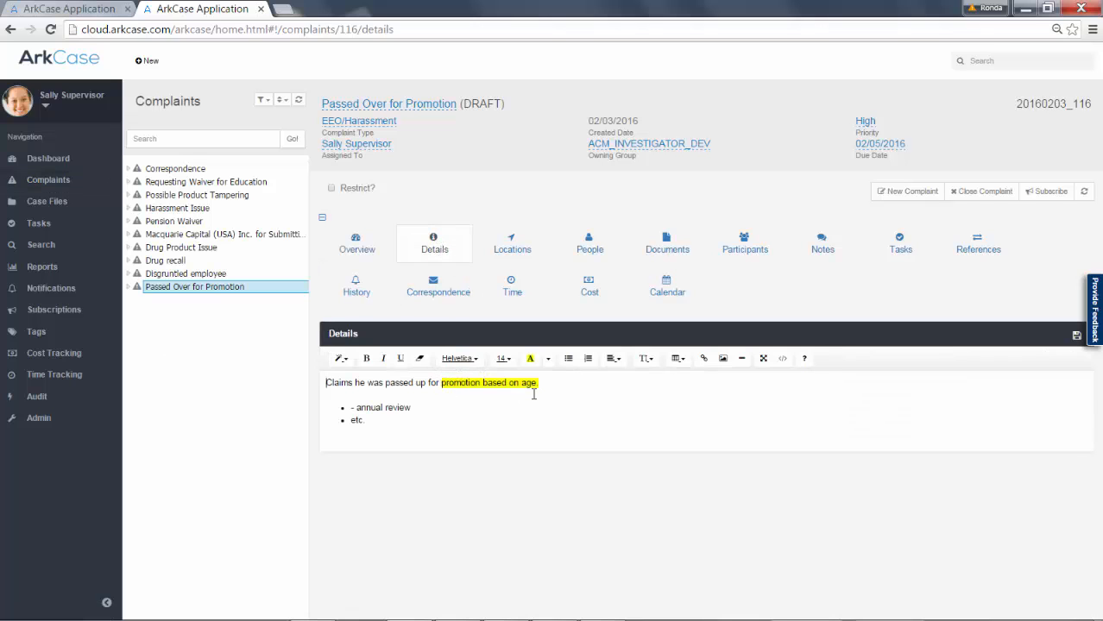
pyautogui.click(510, 249)
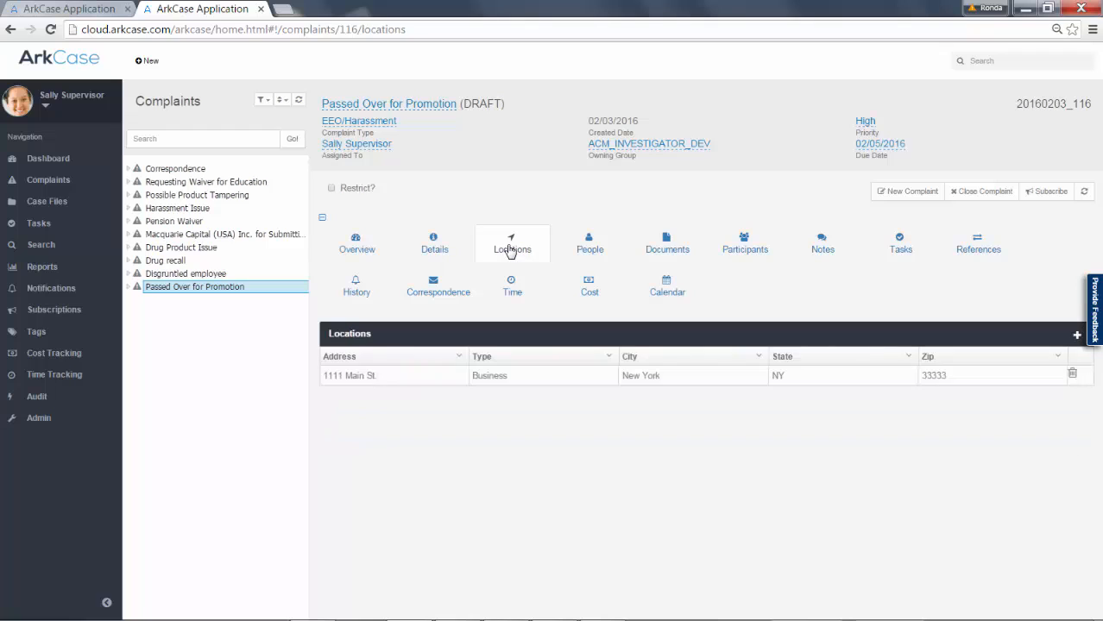
pyautogui.click(591, 252)
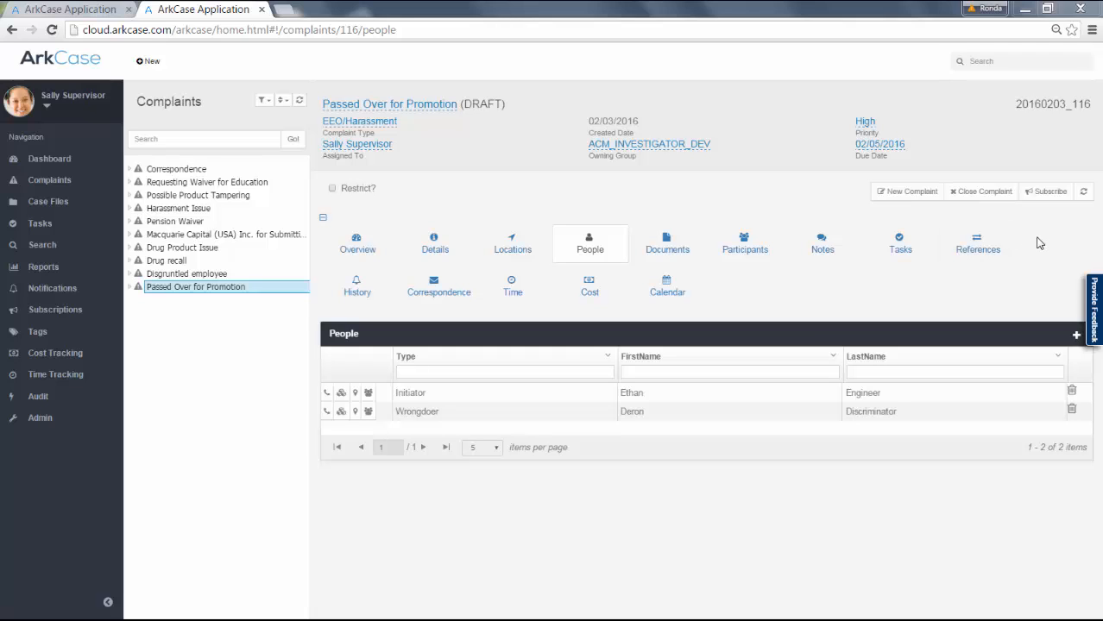
# Start closing the Passed Over for Promotion complaint with the disposition Open Investigation
pyautogui.click(994, 192)
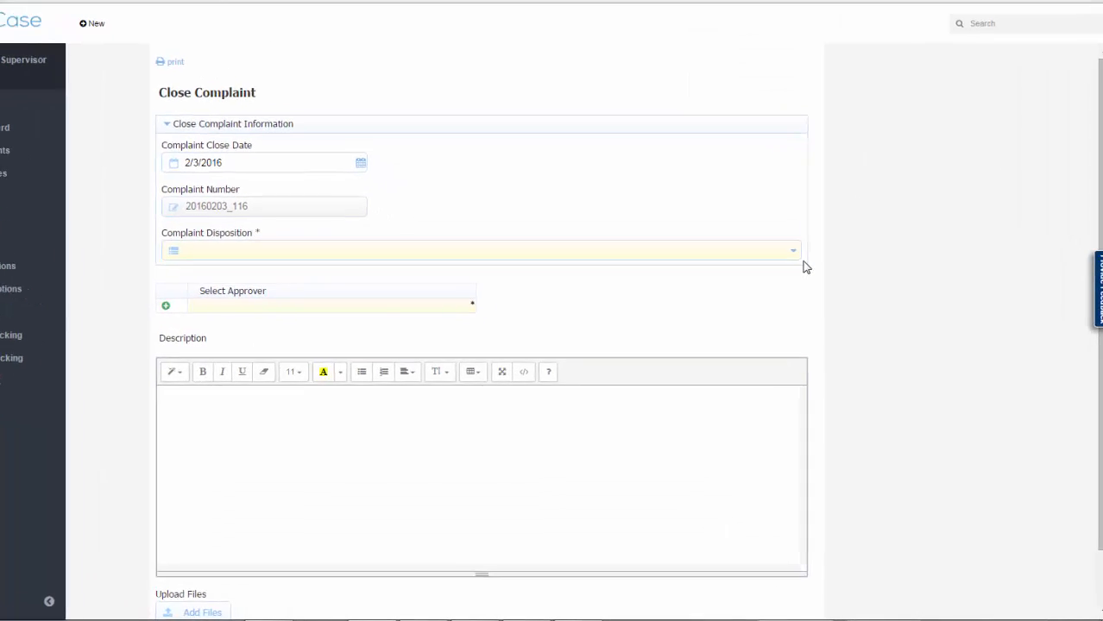
pyautogui.click(720, 252)
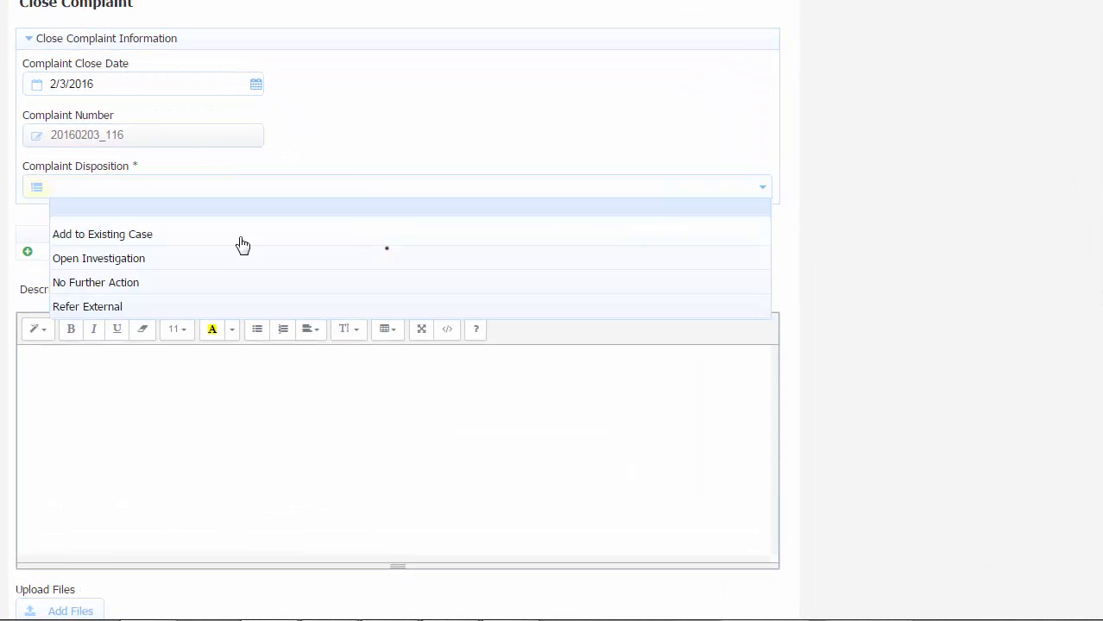
pyautogui.click(115, 257)
# Search the users for the administrator account and add it as the approver of the close request
pyautogui.click(115, 251)
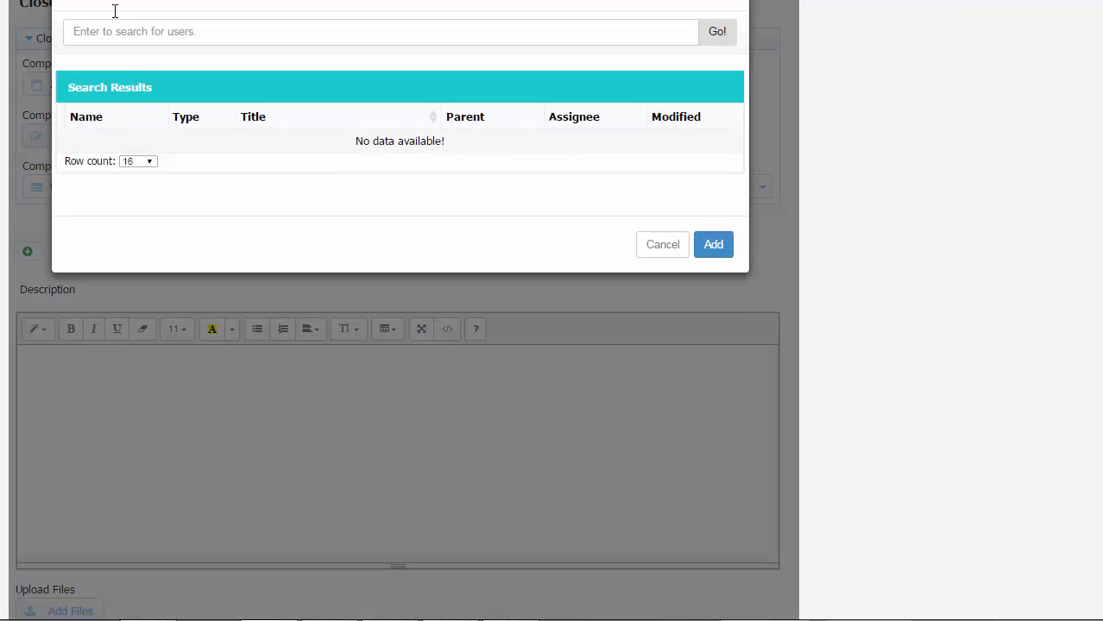
pyautogui.click(113, 22)
pyautogui.write('ann')
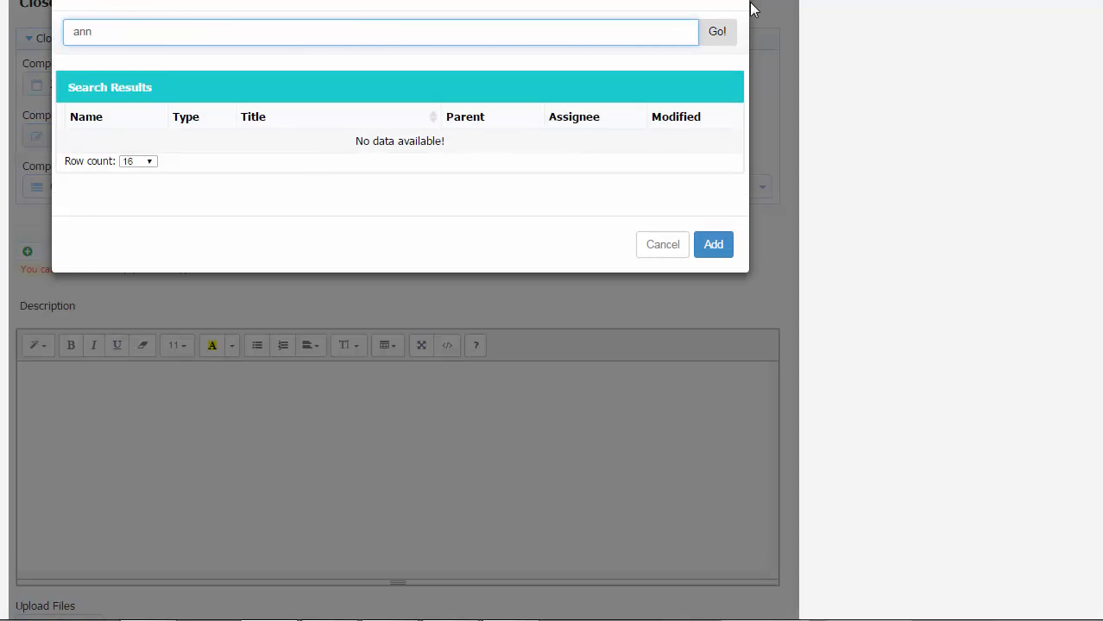
pyautogui.click(717, 32)
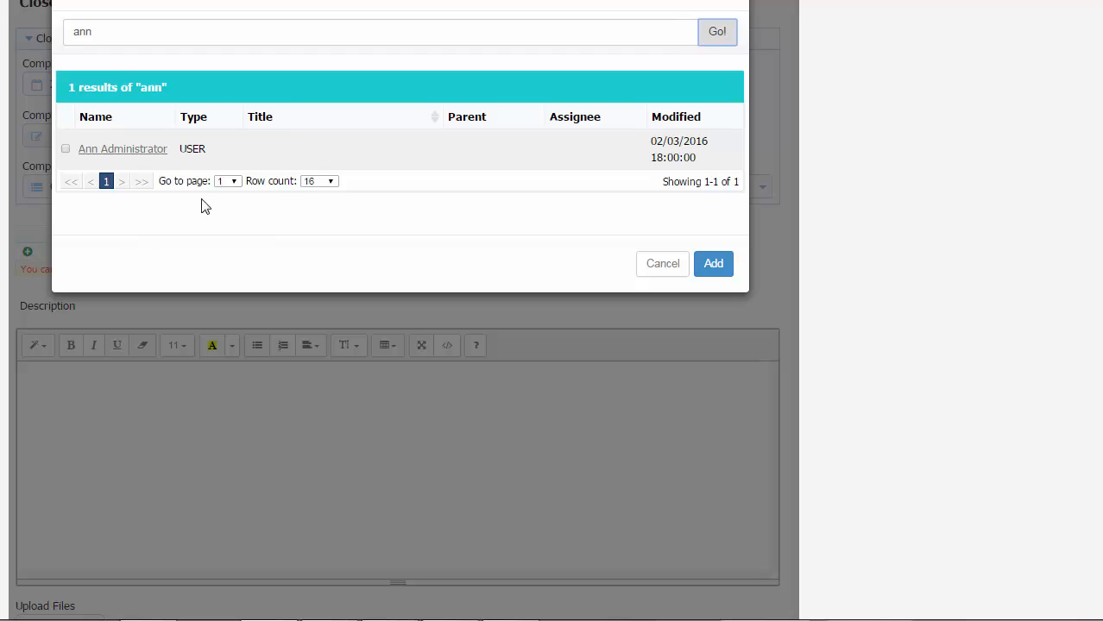
pyautogui.click(142, 152)
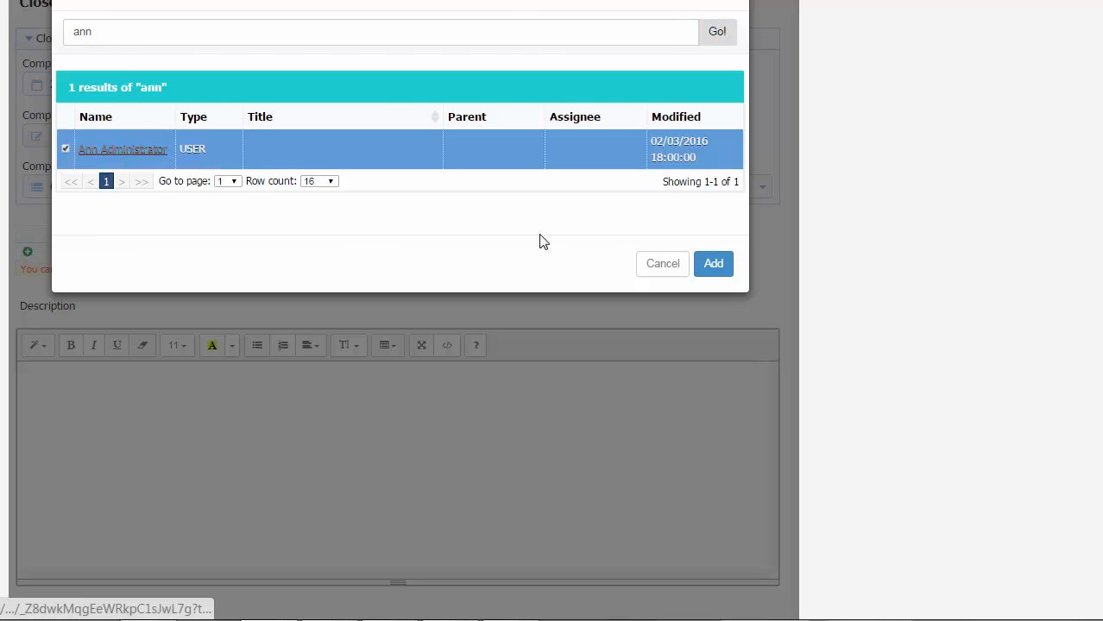
pyautogui.click(713, 264)
# Enter the description "please work on this." and submit the close complaint request
pyautogui.click(241, 393)
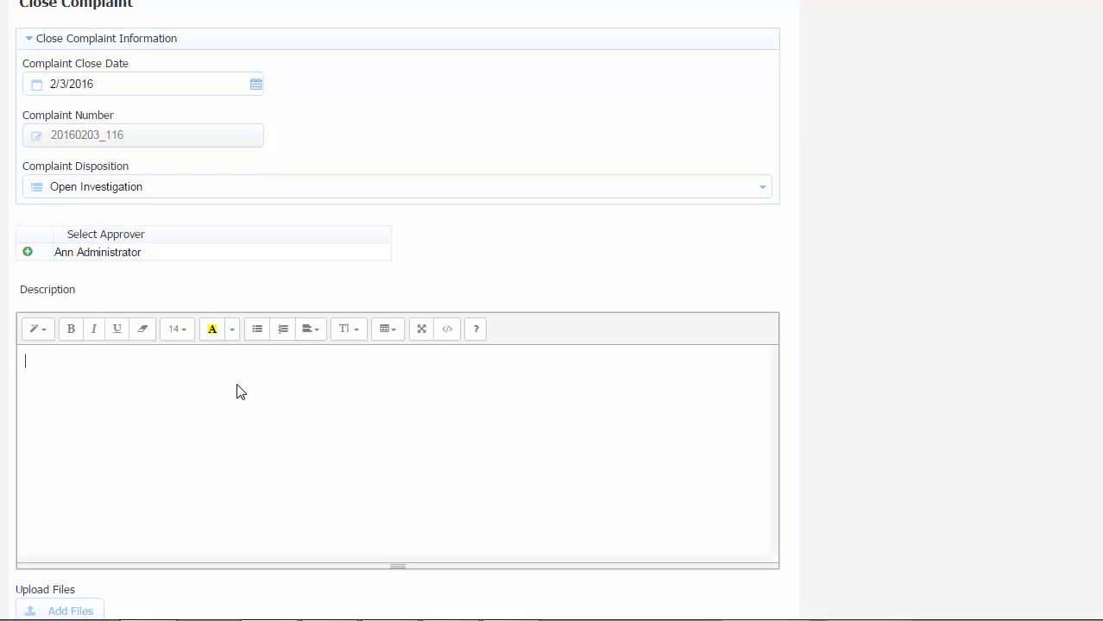
pyautogui.write('pelase')
pyautogui.press('BackSpace')
pyautogui.write('this.')
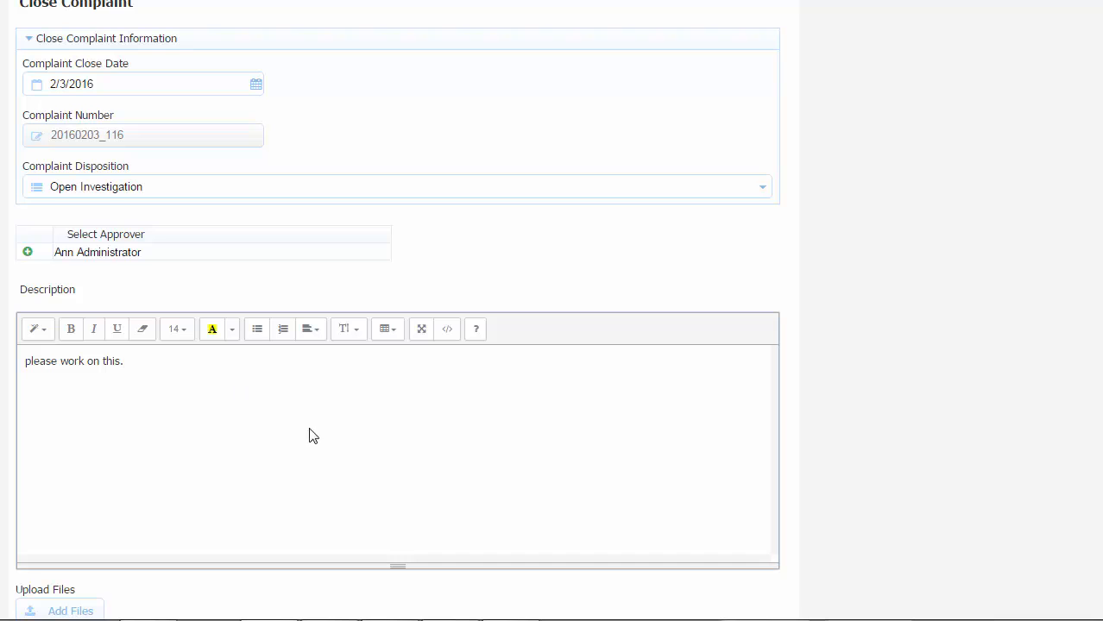
pyautogui.scroll(-1, 350, 448)
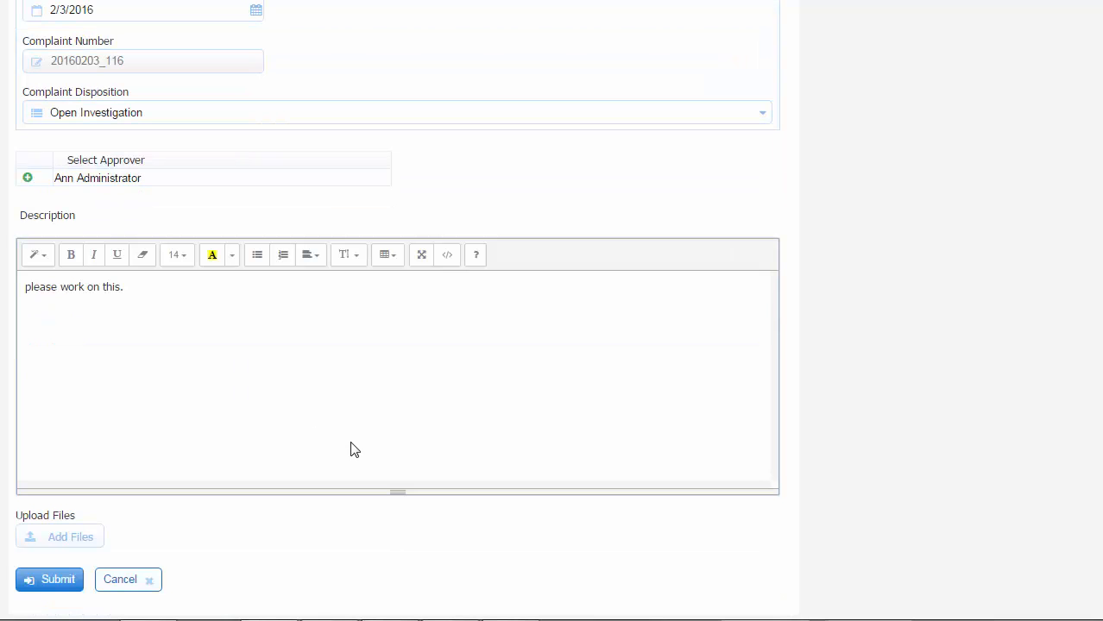
pyautogui.click(57, 583)
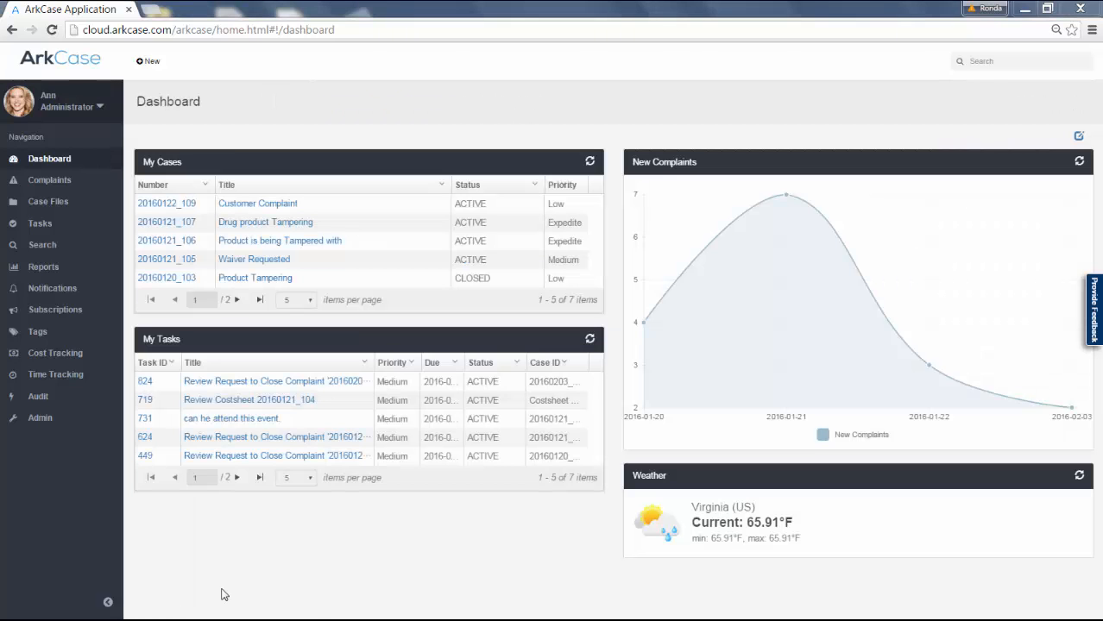
# Open the latest close-complaint review task, check its documents under review and go to the related Passed Over for Promotion complaint
pyautogui.click(204, 390)
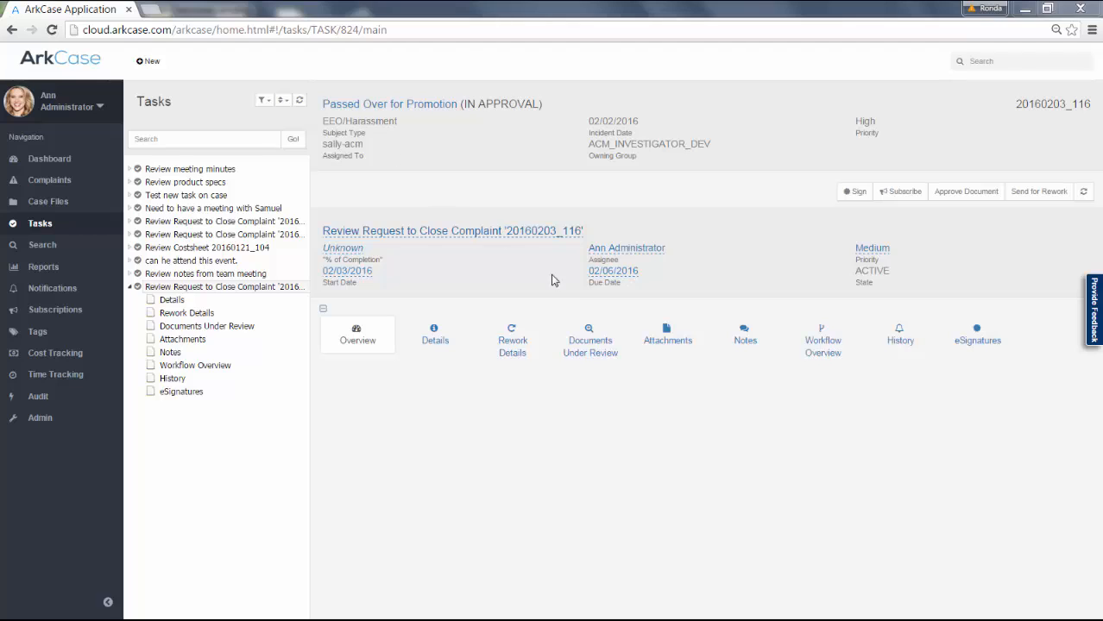
pyautogui.click(601, 349)
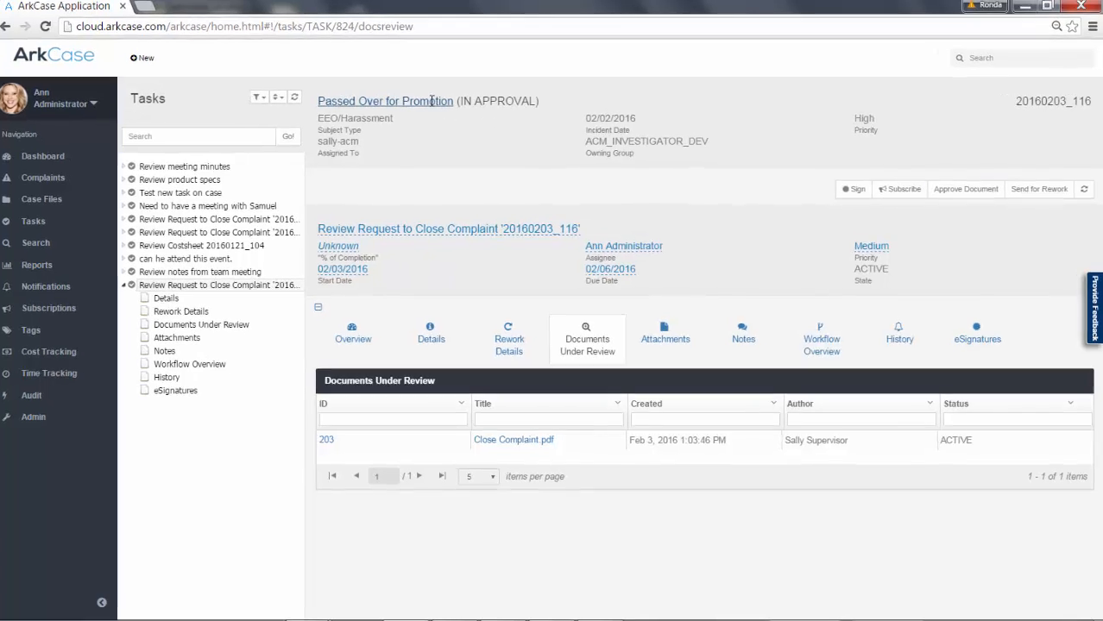
pyautogui.click(401, 77)
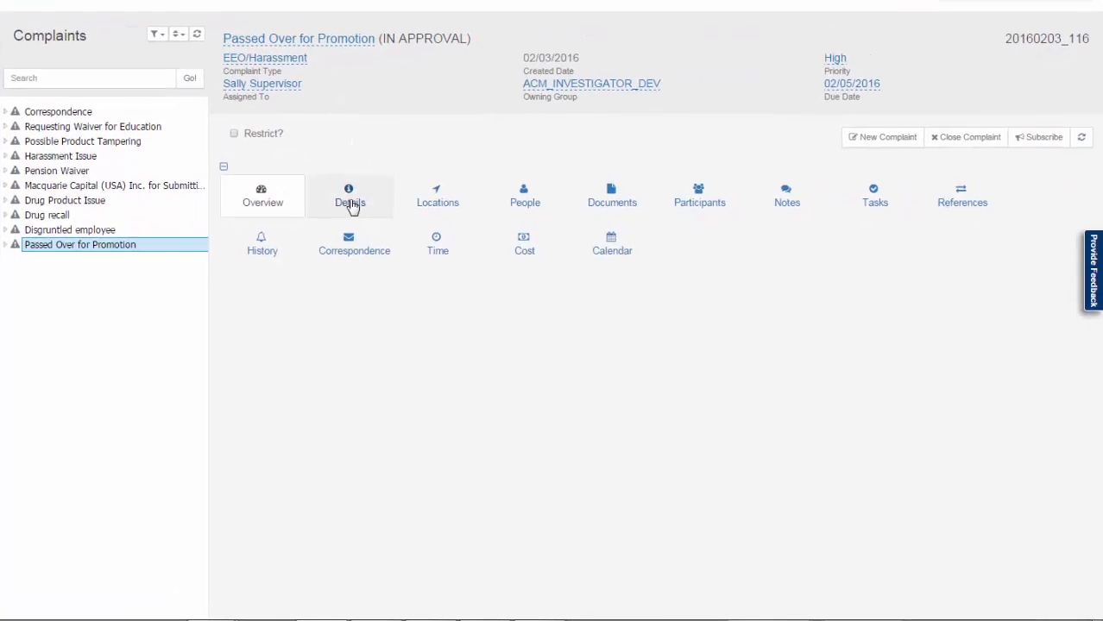
# Review the complaint's details and list the files in its root document folder
pyautogui.click(362, 203)
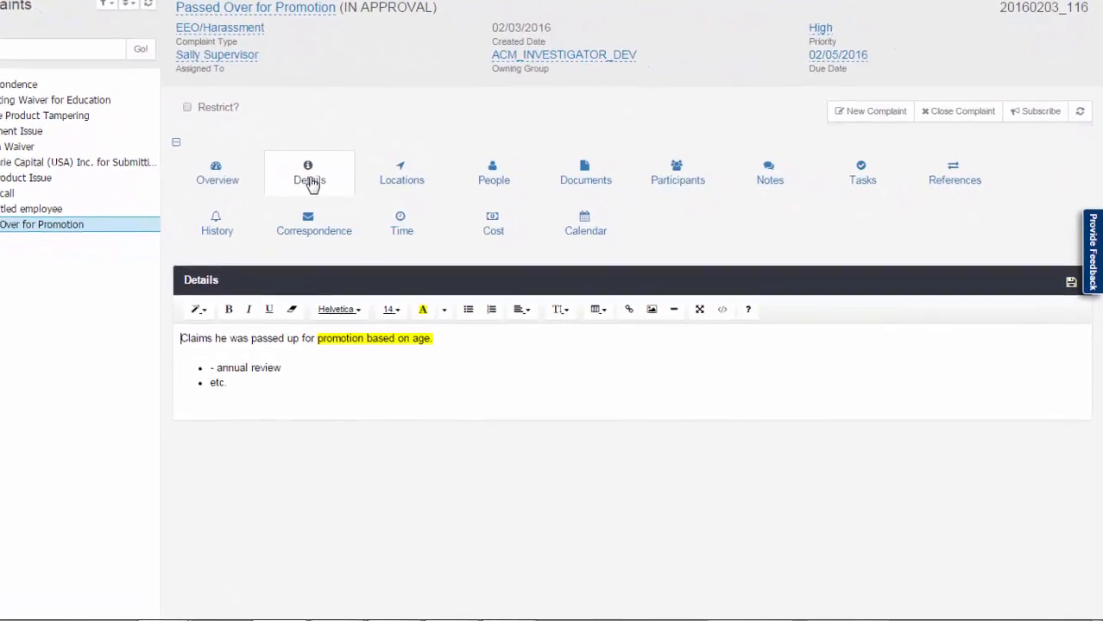
pyautogui.click(567, 152)
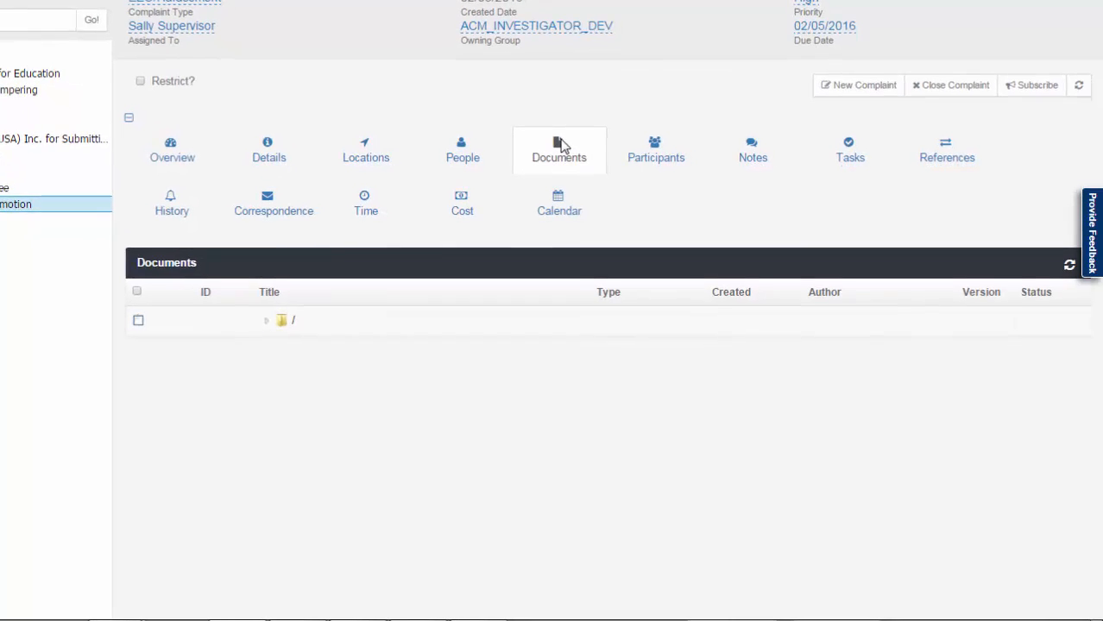
pyautogui.click(269, 327)
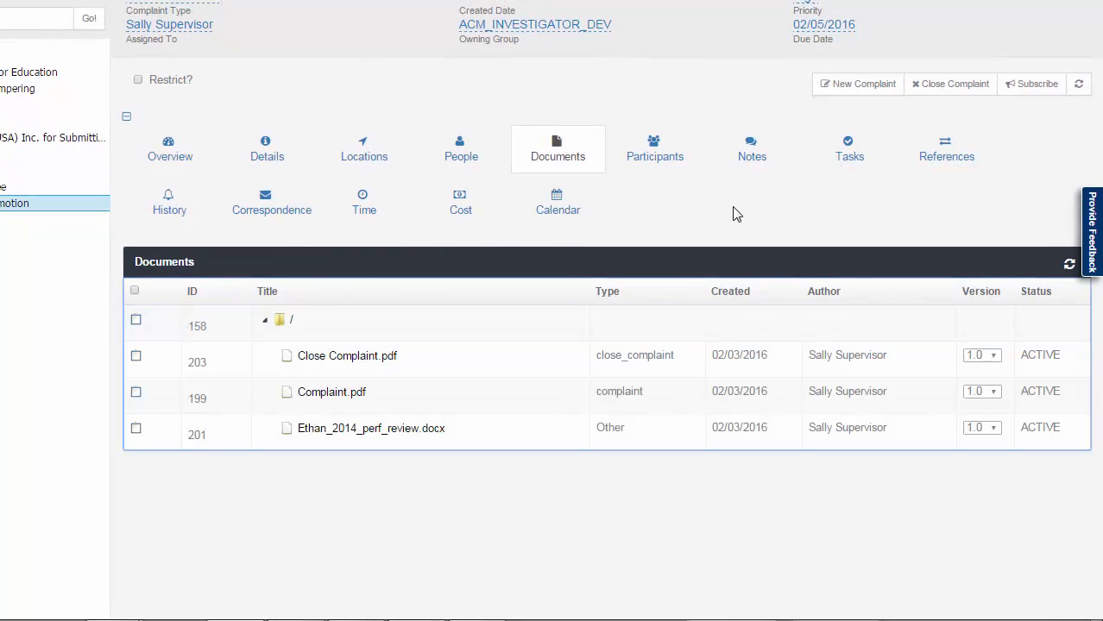
# Open the close request review task from the complaint's task list and approve the document
pyautogui.click(848, 151)
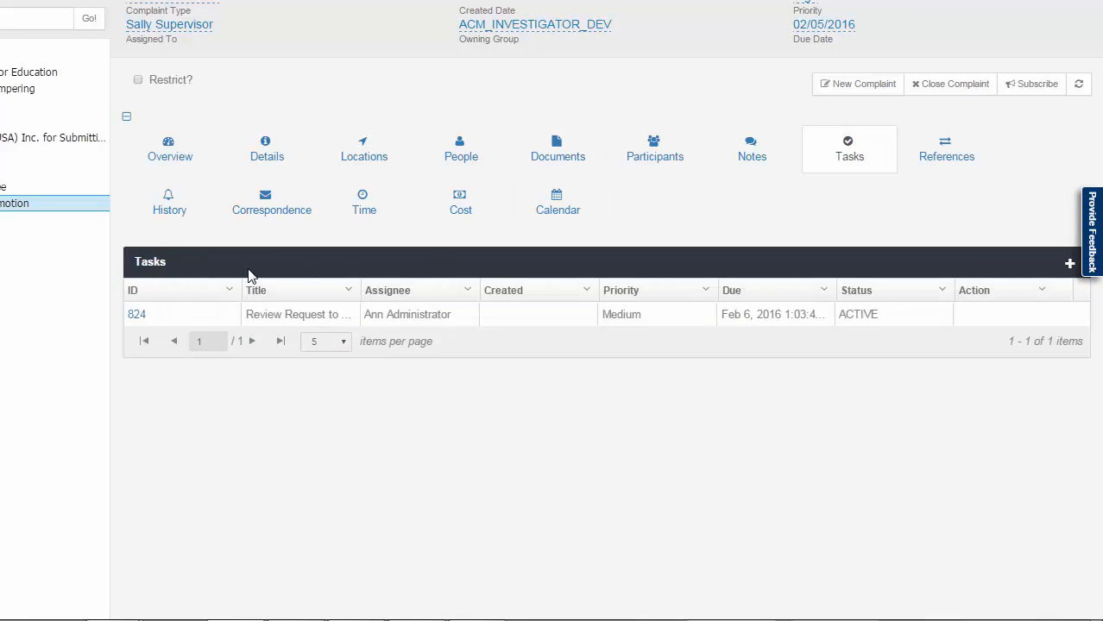
pyautogui.click(136, 316)
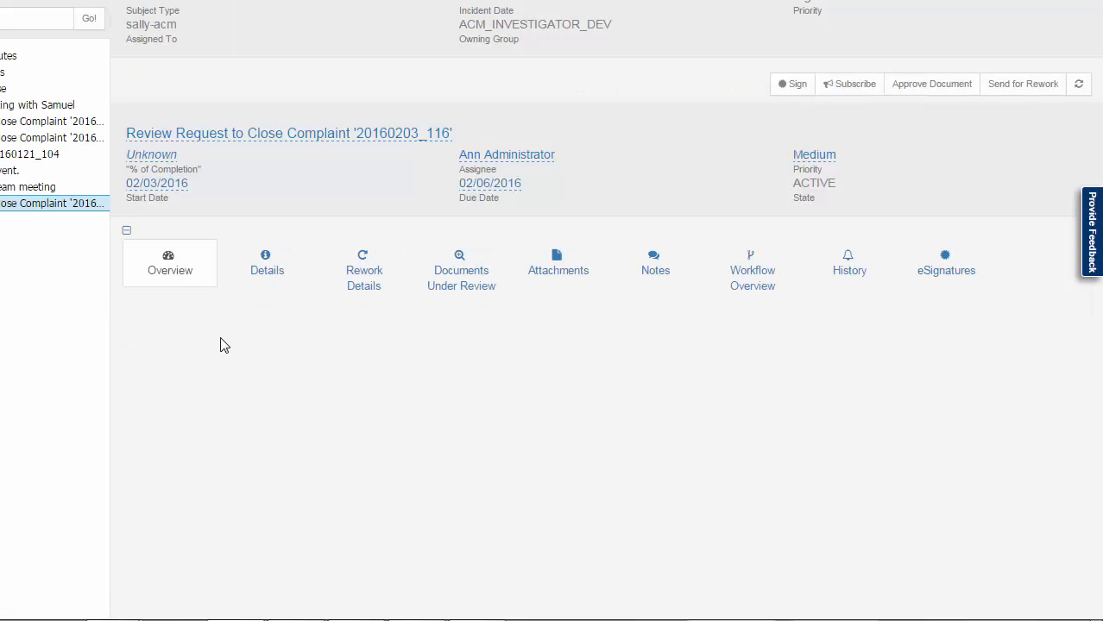
pyautogui.click(944, 92)
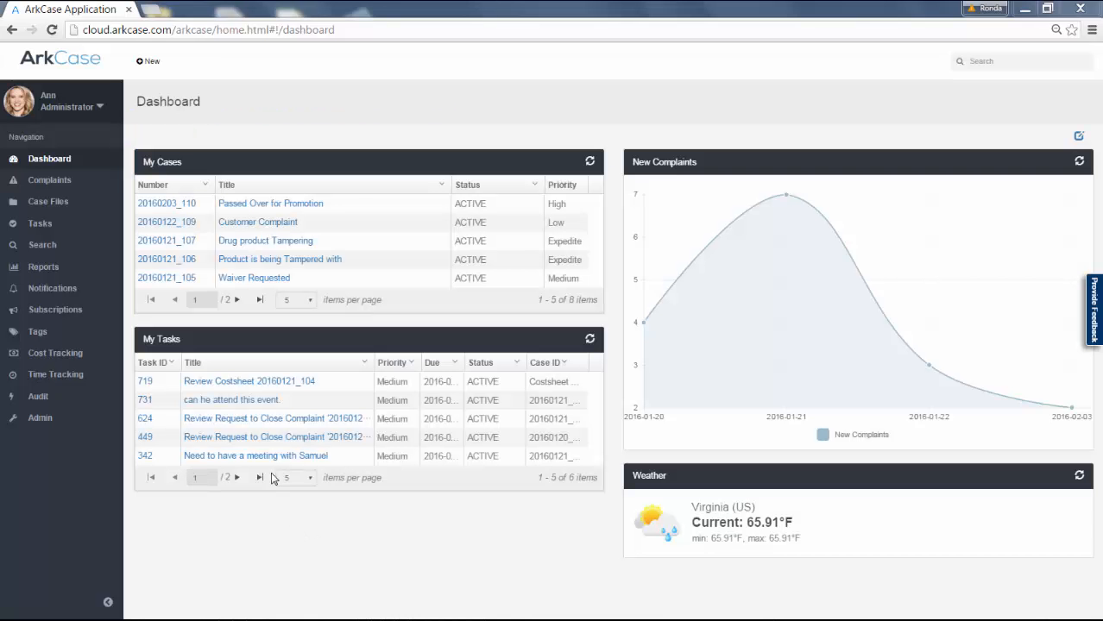
# Open the new Passed Over for Promotion case from the dashboard and review its details and references
pyautogui.click(191, 204)
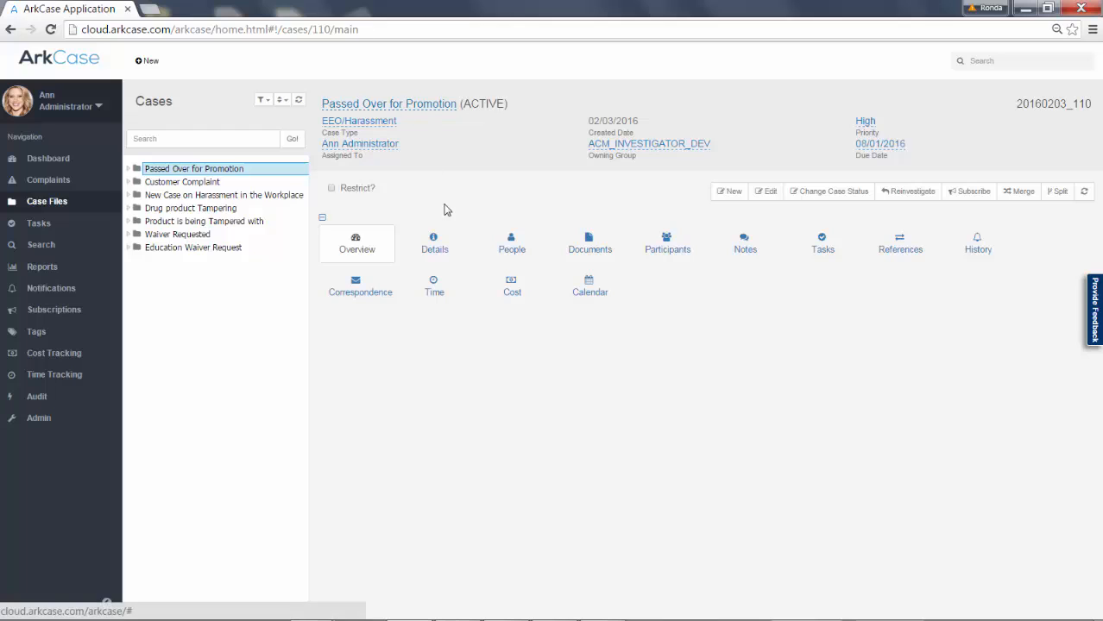
pyautogui.click(435, 243)
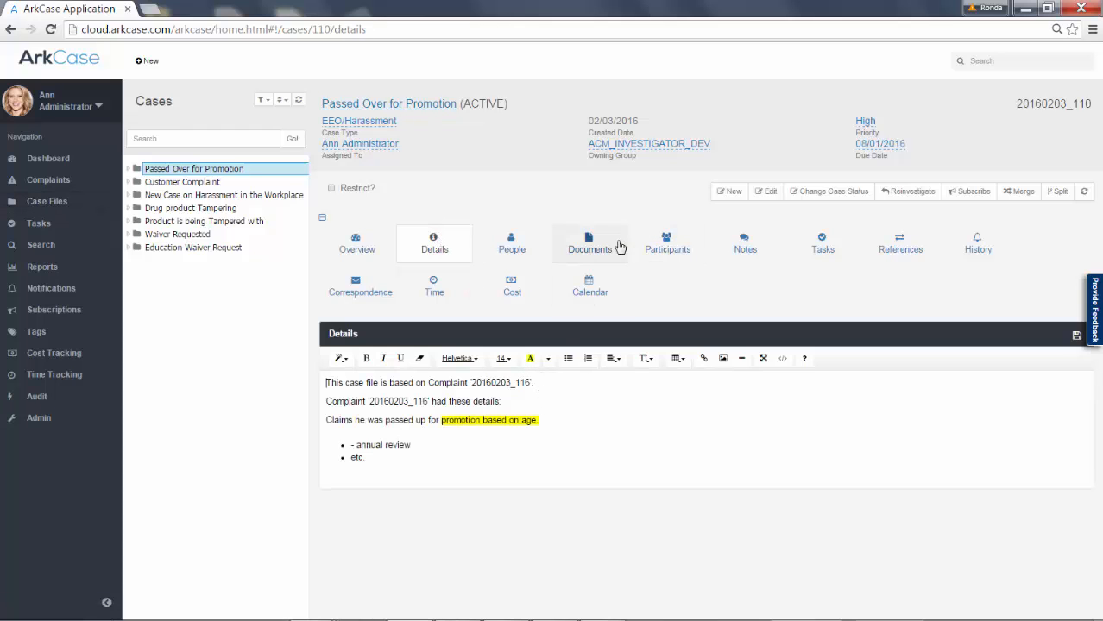
pyautogui.click(908, 249)
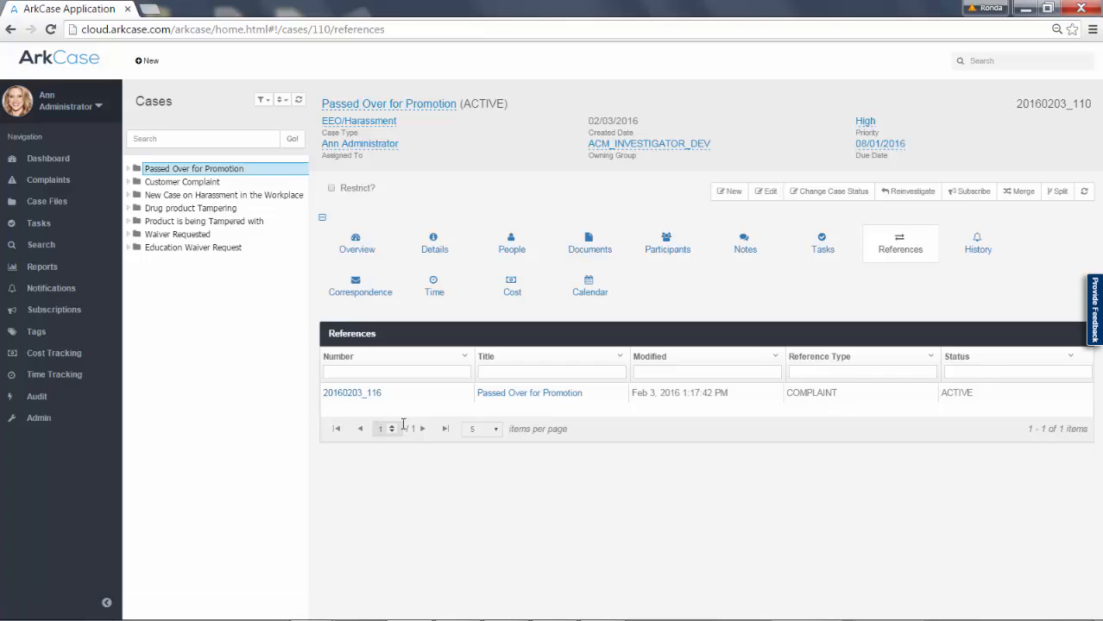
# Expand the case's root document folder and its complaint subfolder to examine the files carried over from the complaint
pyautogui.click(602, 251)
pyautogui.doubleClick(436, 383)
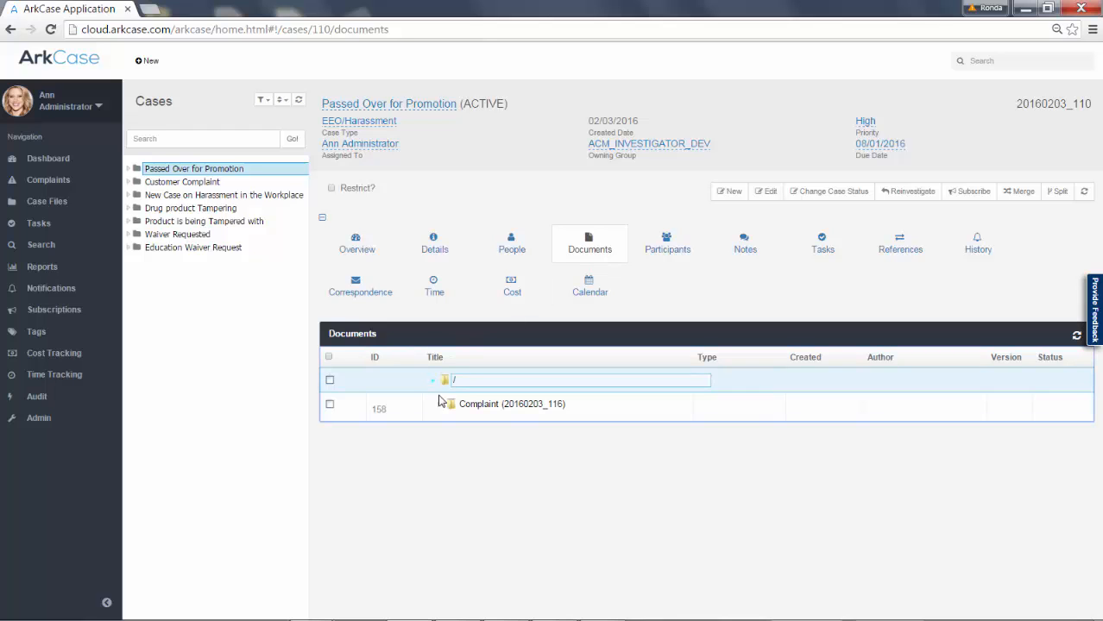
pyautogui.doubleClick(439, 414)
pyautogui.click(510, 416)
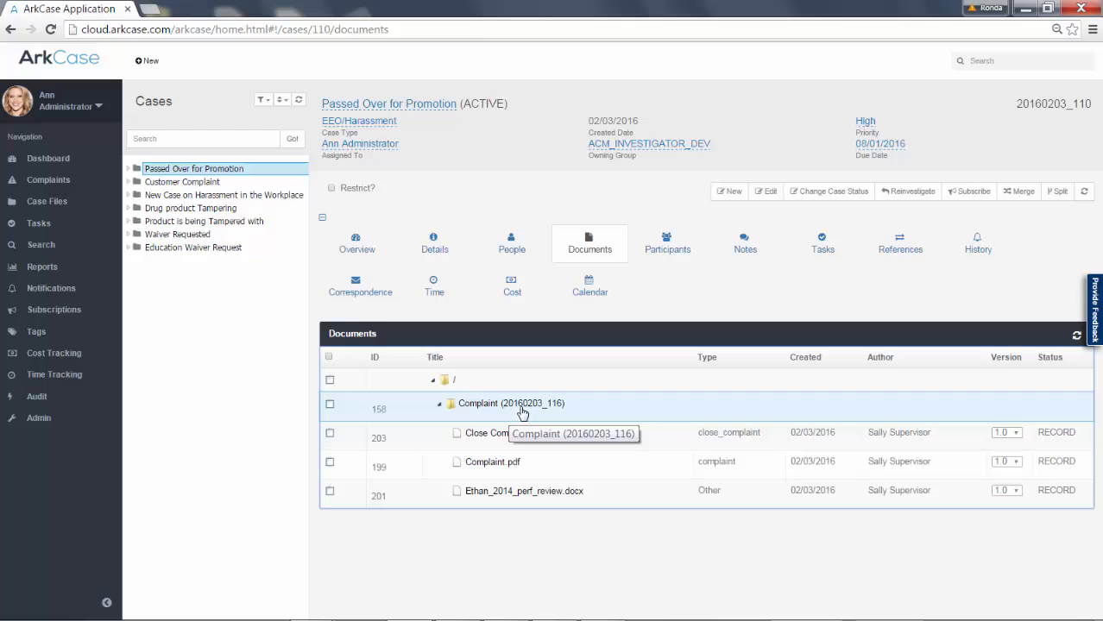
pyautogui.click(587, 432)
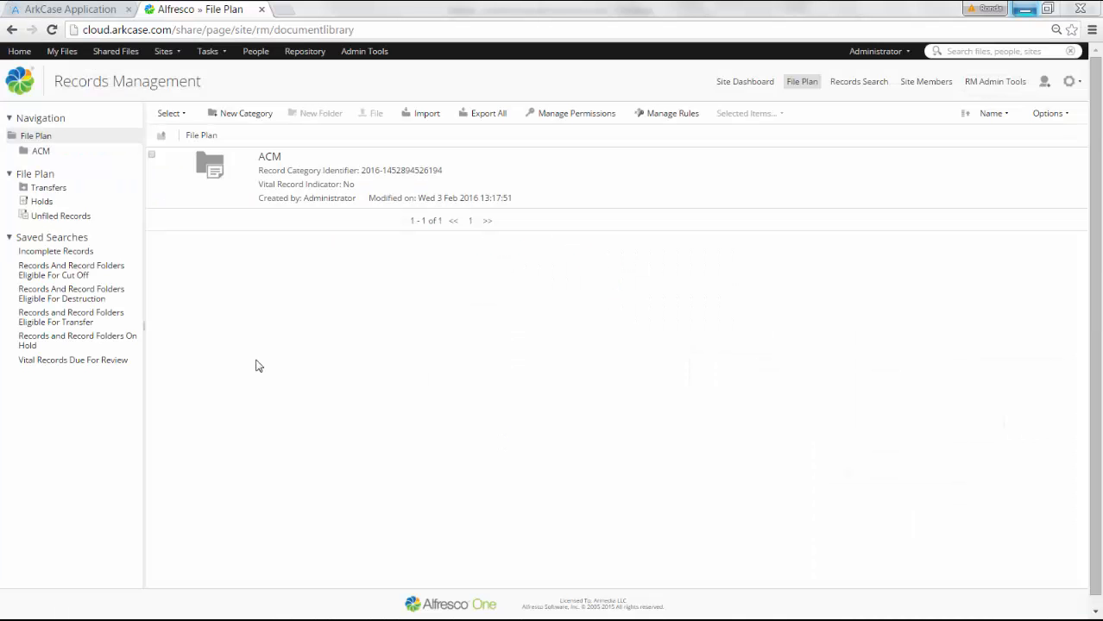
# In the Alfresco Records Management file plan, open the record folder 20160203_116 under ACM > Complaints
pyautogui.click(270, 158)
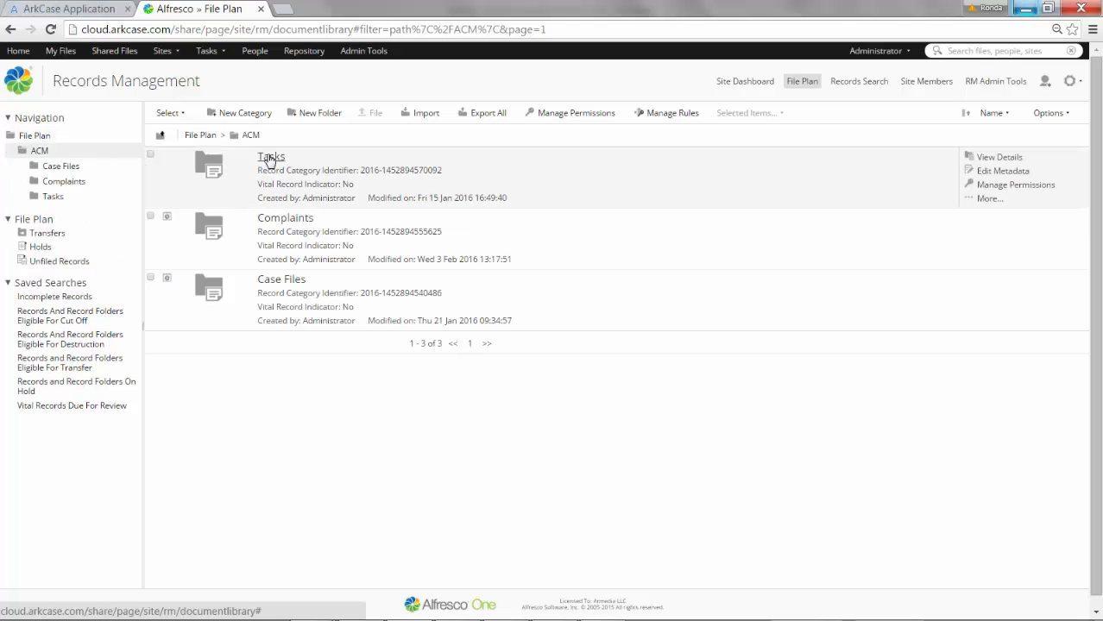
pyautogui.click(291, 222)
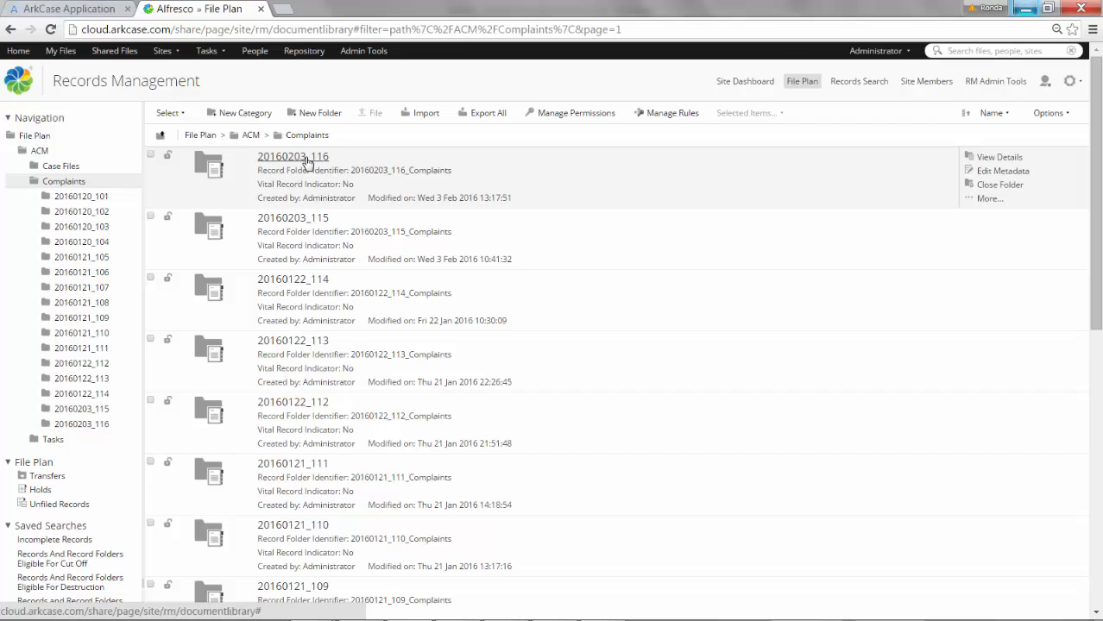
pyautogui.click(308, 163)
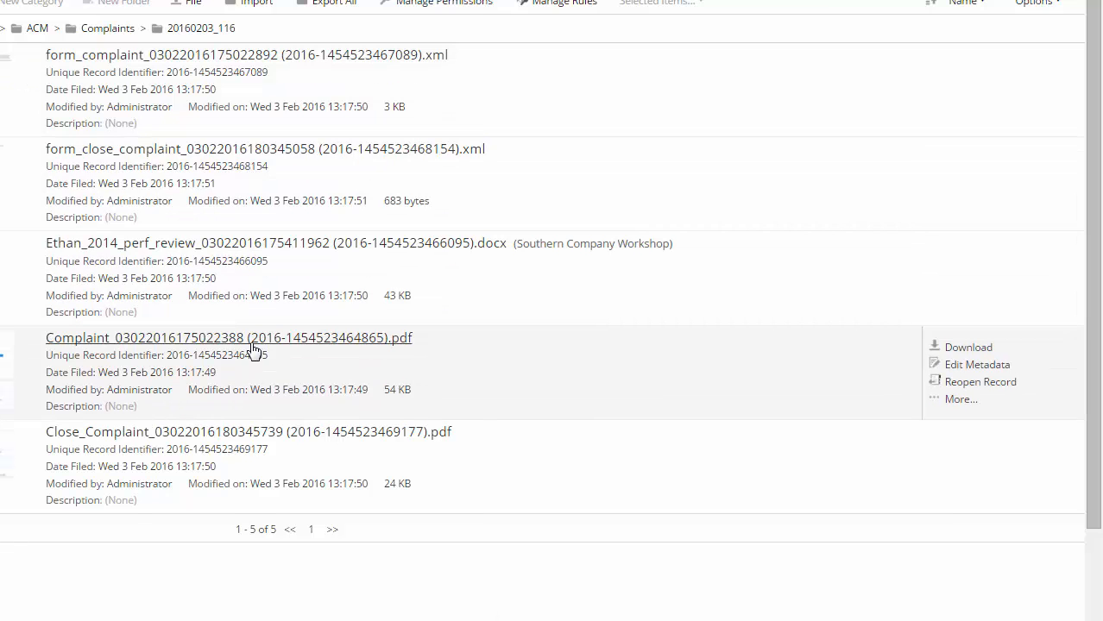
# Open the Complaint PDF record and examine its properties, record information, disposition schedule and DOD5015 data
pyautogui.click(253, 342)
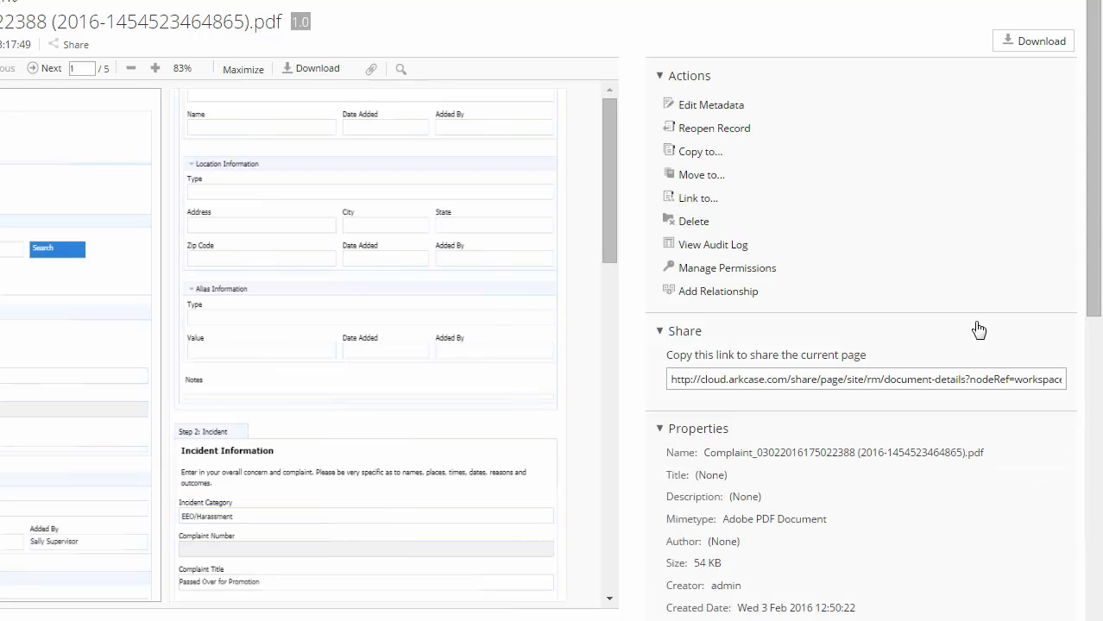
pyautogui.moveTo(1097, 187); pyautogui.dragTo(1058, 346)
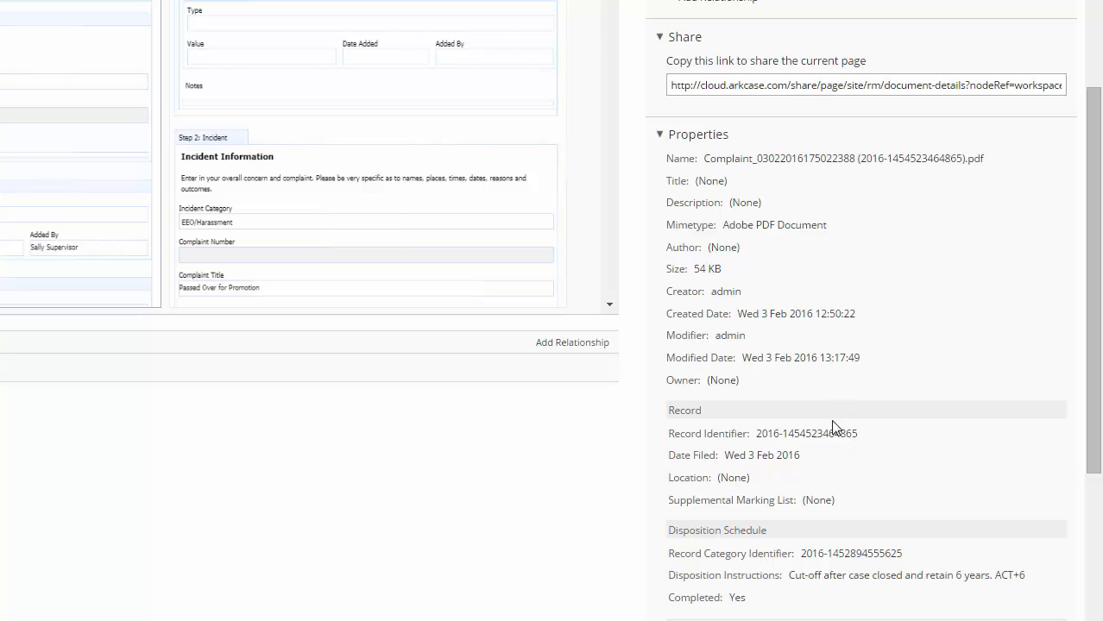
pyautogui.moveTo(1097, 397); pyautogui.dragTo(1091, 505)
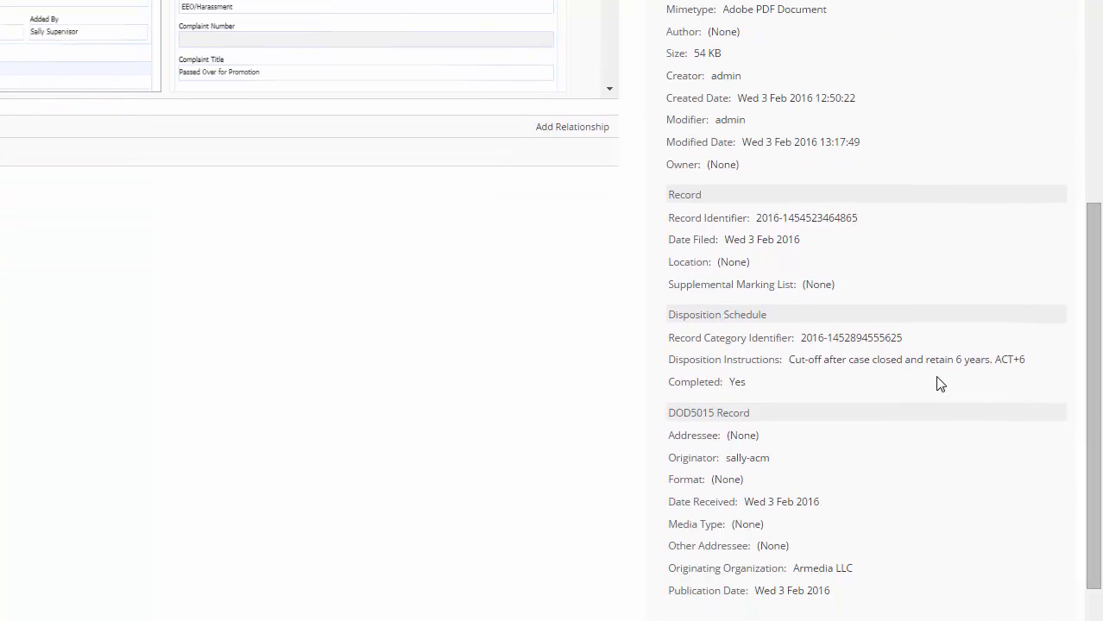
pyautogui.moveTo(1095, 458); pyautogui.dragTo(1078, 171)
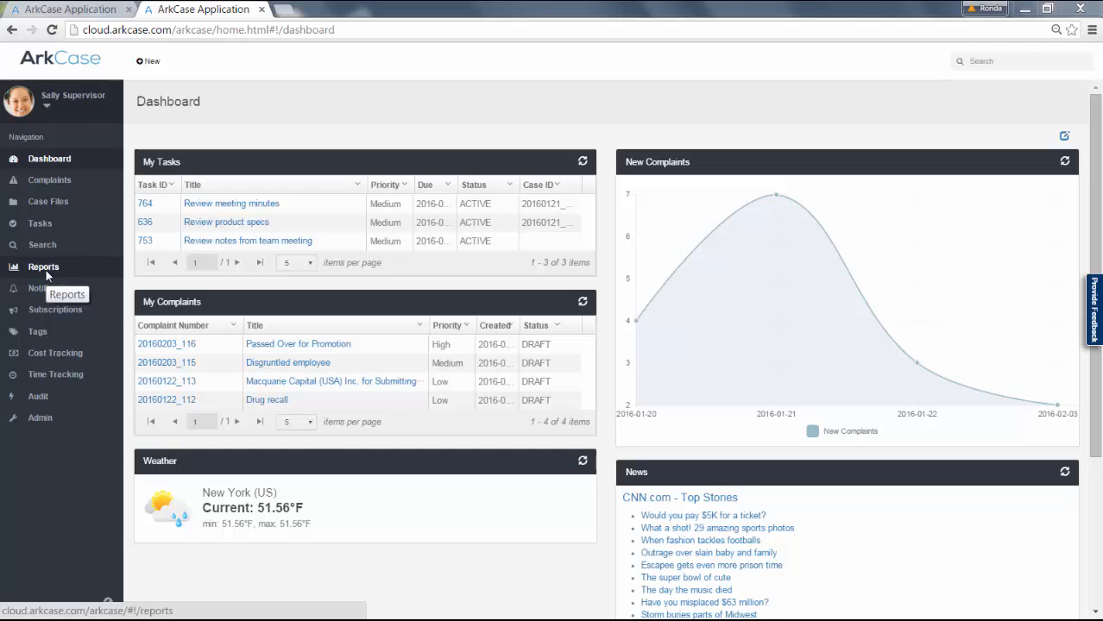
# In ArkCase, generate the CASE SUMMARY report from 11/30/2015 to 02/03/2016 and look at its output type choices
pyautogui.click(43, 267)
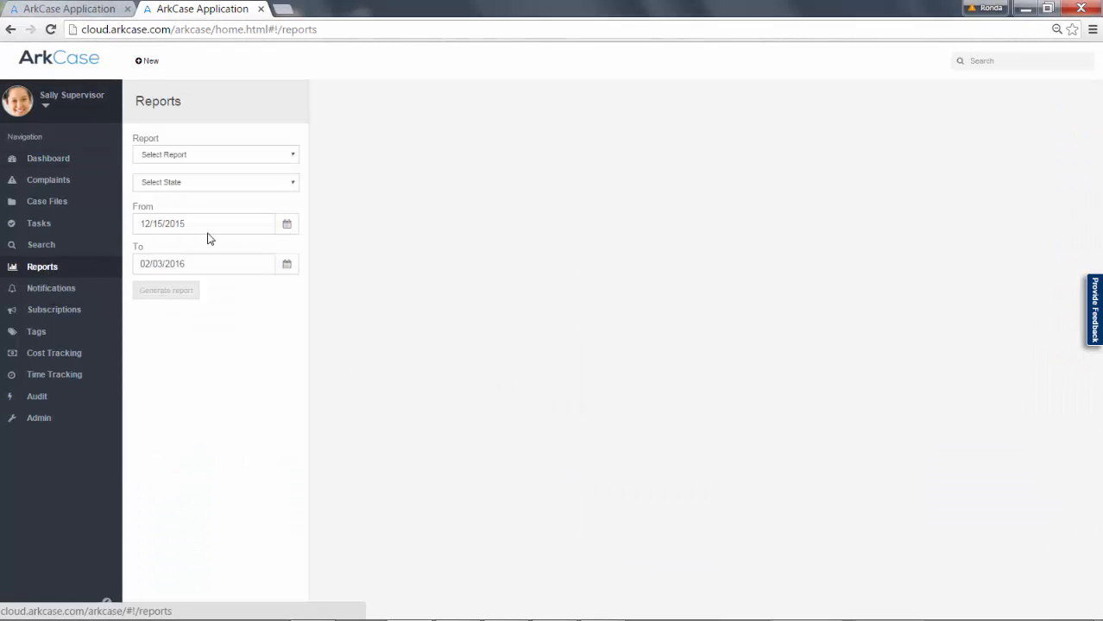
pyautogui.click(288, 155)
pyautogui.click(241, 178)
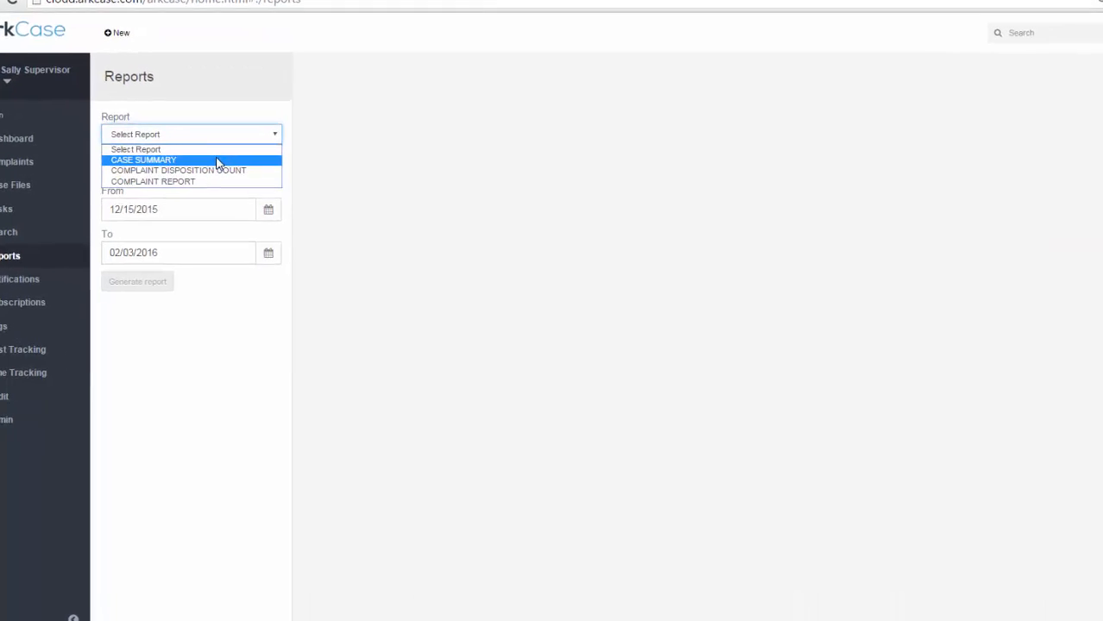
pyautogui.click(232, 182)
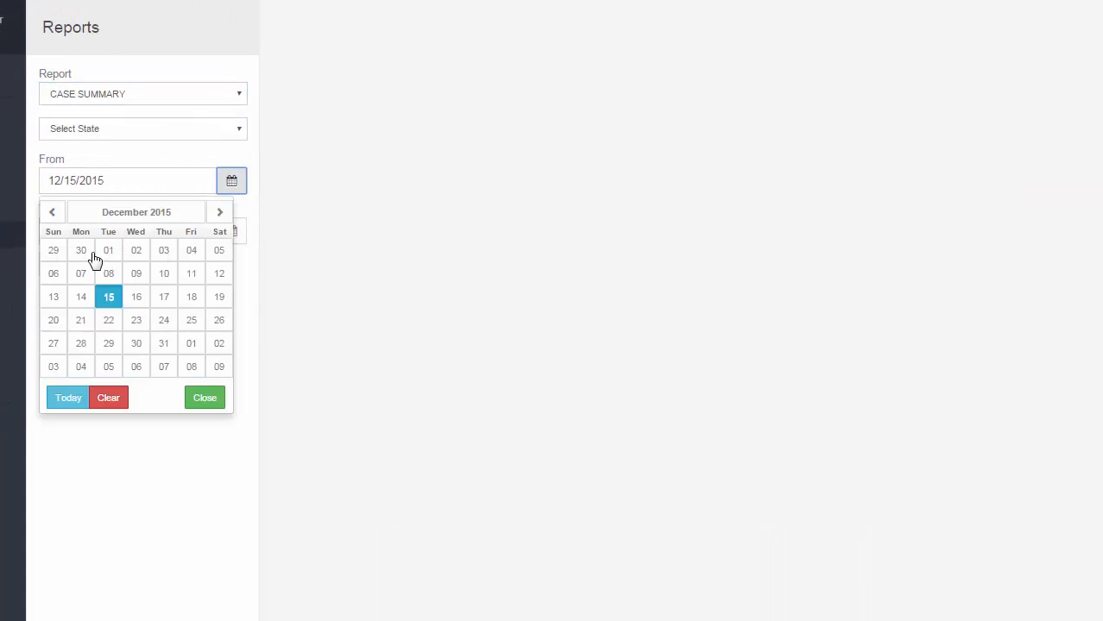
pyautogui.click(79, 254)
pyautogui.click(85, 266)
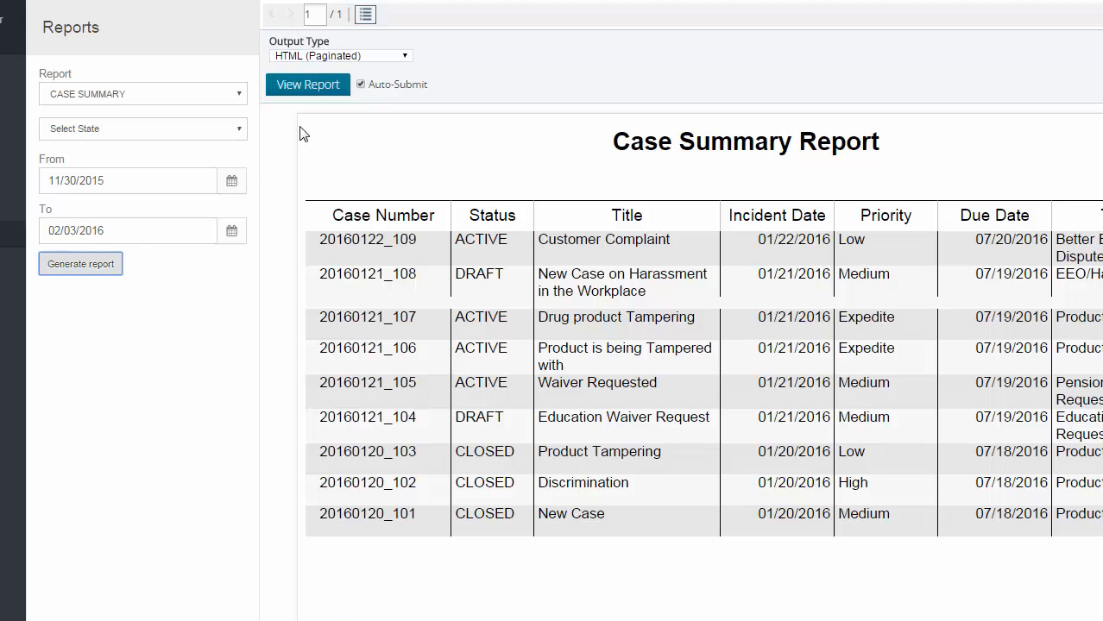
pyautogui.click(405, 57)
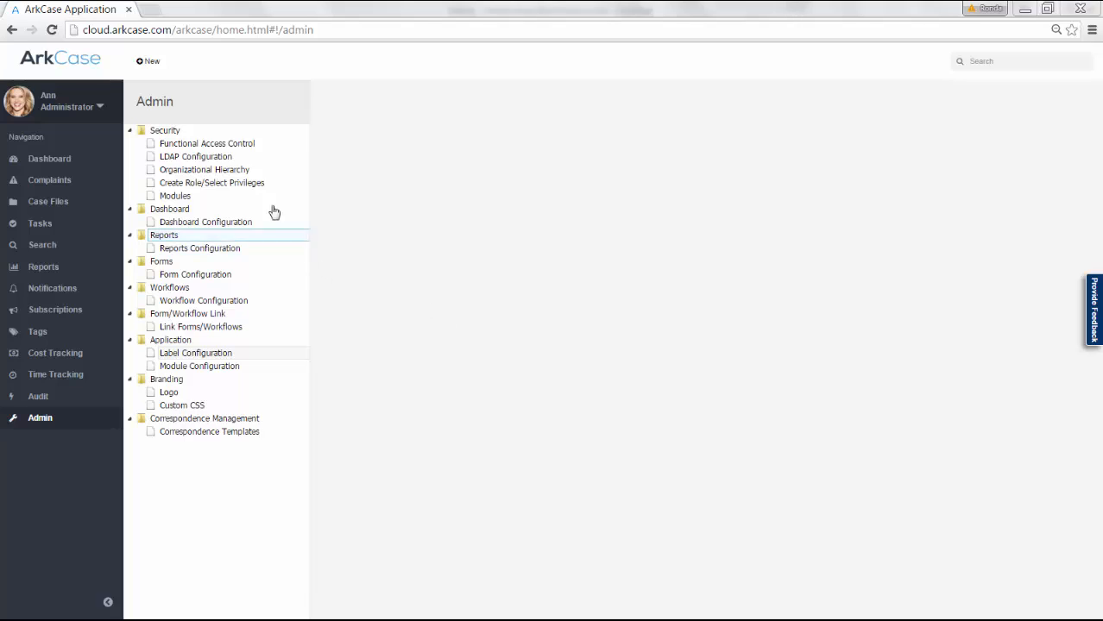
# In the Admin area, review the module role authorizations, the dashboard widget authorizations and the label configuration
pyautogui.click(163, 132)
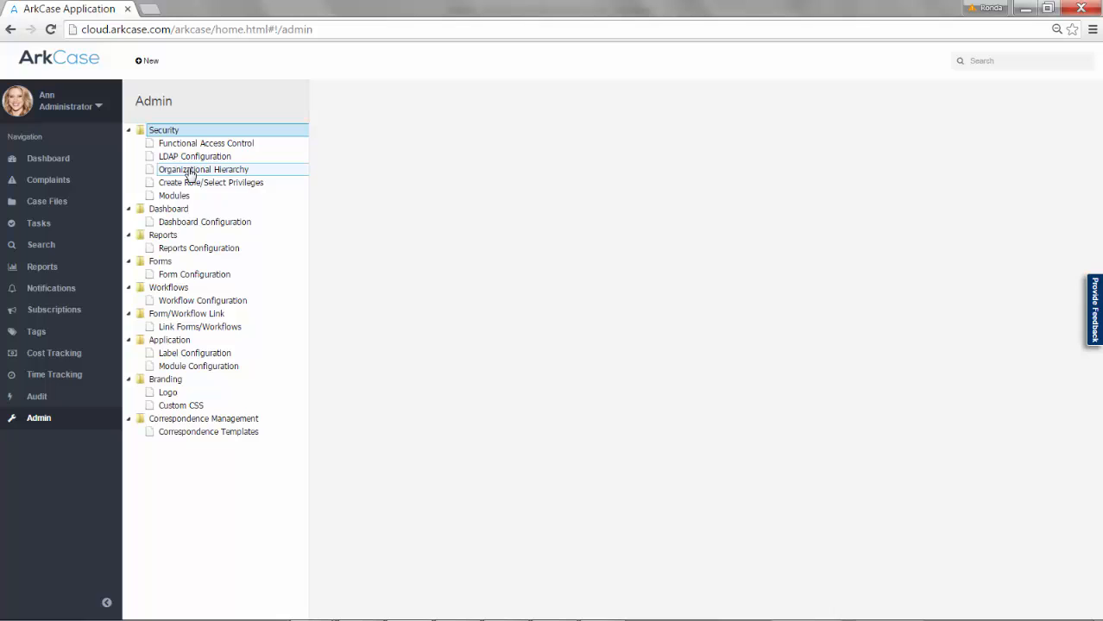
pyautogui.click(183, 196)
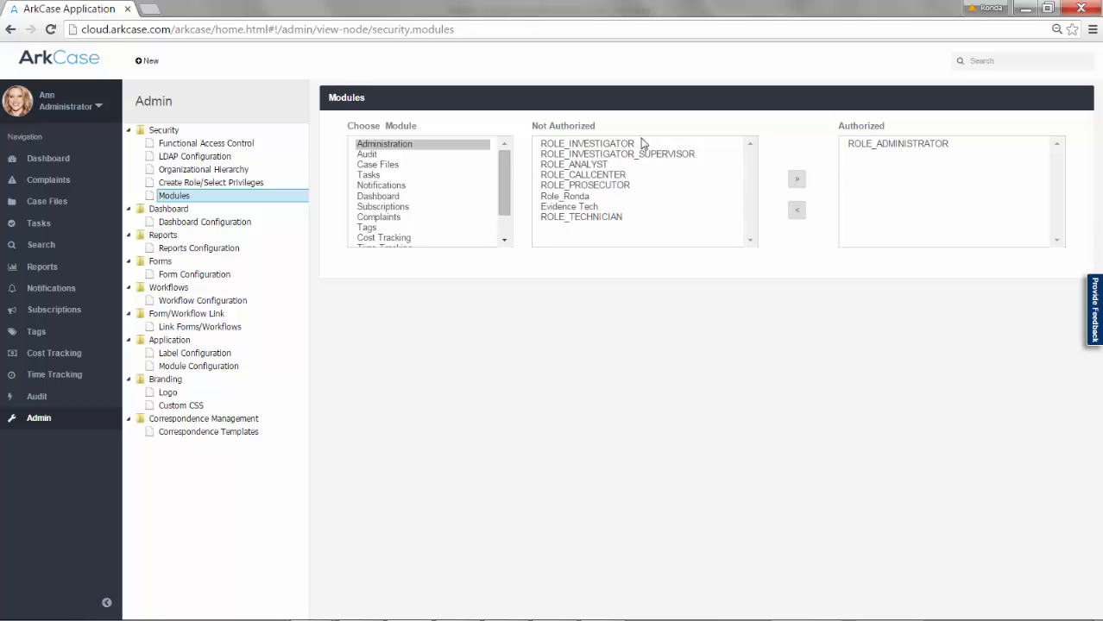
pyautogui.click(230, 226)
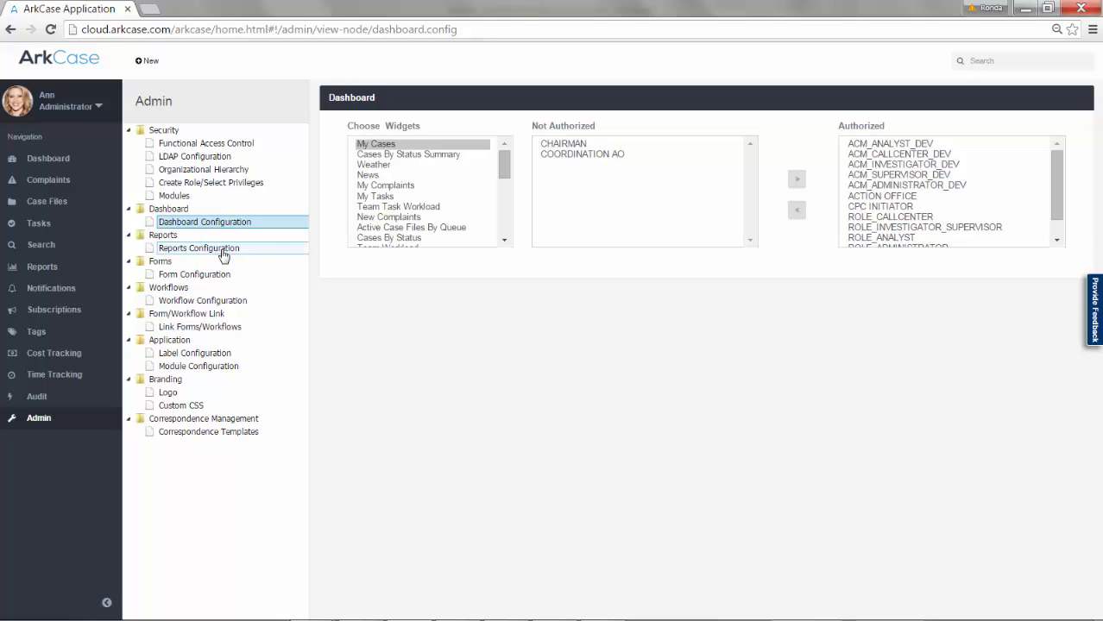
pyautogui.click(223, 356)
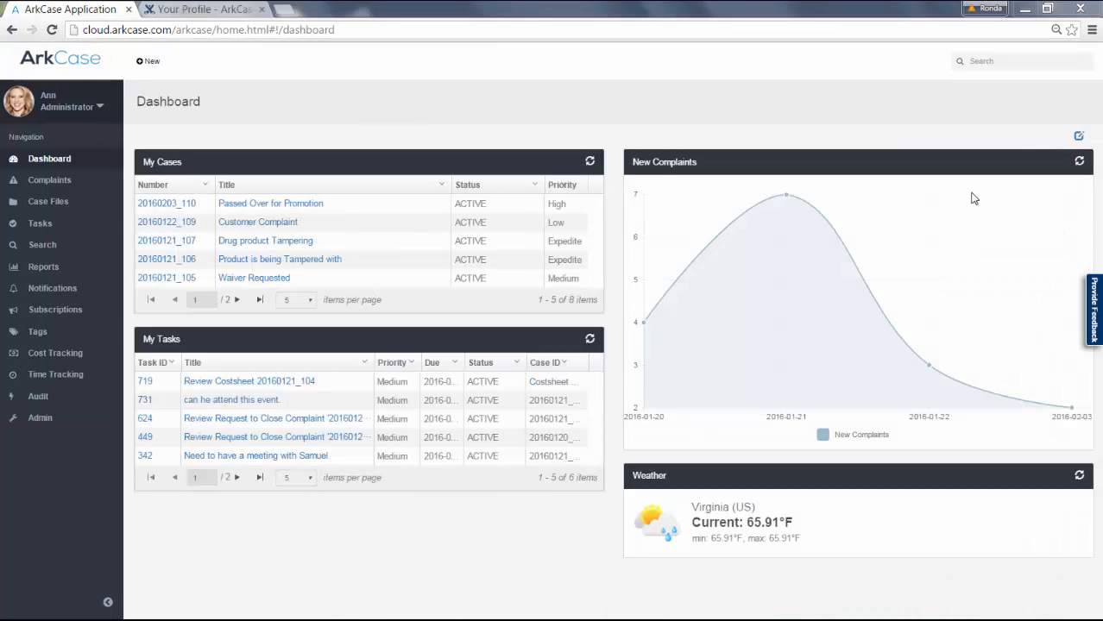
# Switch the dashboard to edit mode and add the Cases By Status widget
pyautogui.click(1080, 138)
pyautogui.click(1042, 136)
pyautogui.click(447, 112)
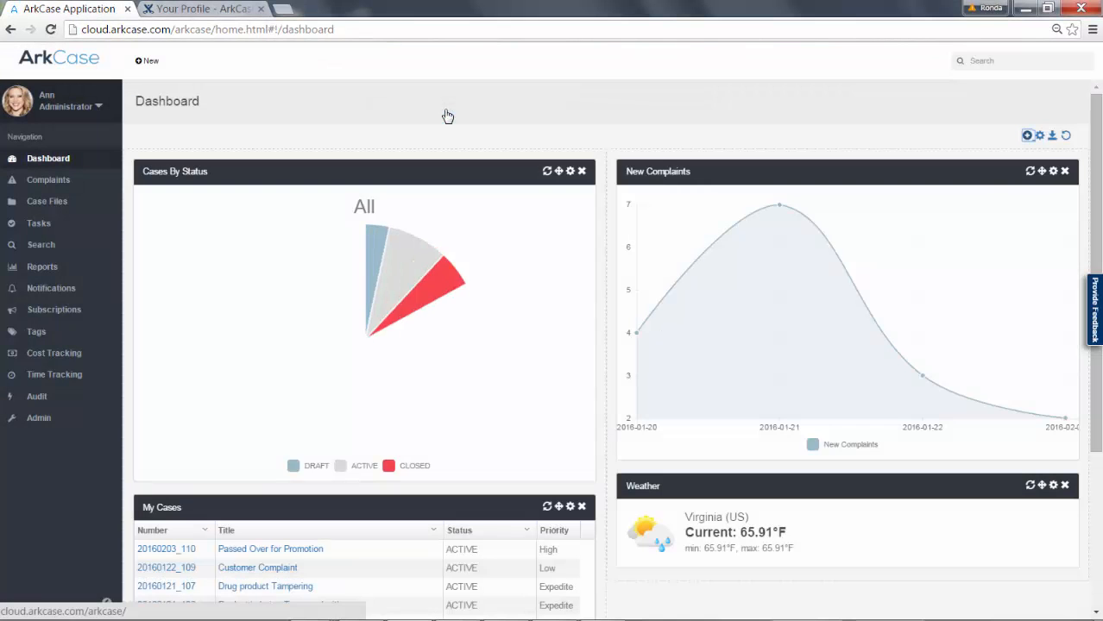
# View the Your Profile page of the online ArkCase documentation, then return to the application's dashboard
pyautogui.click(177, 12)
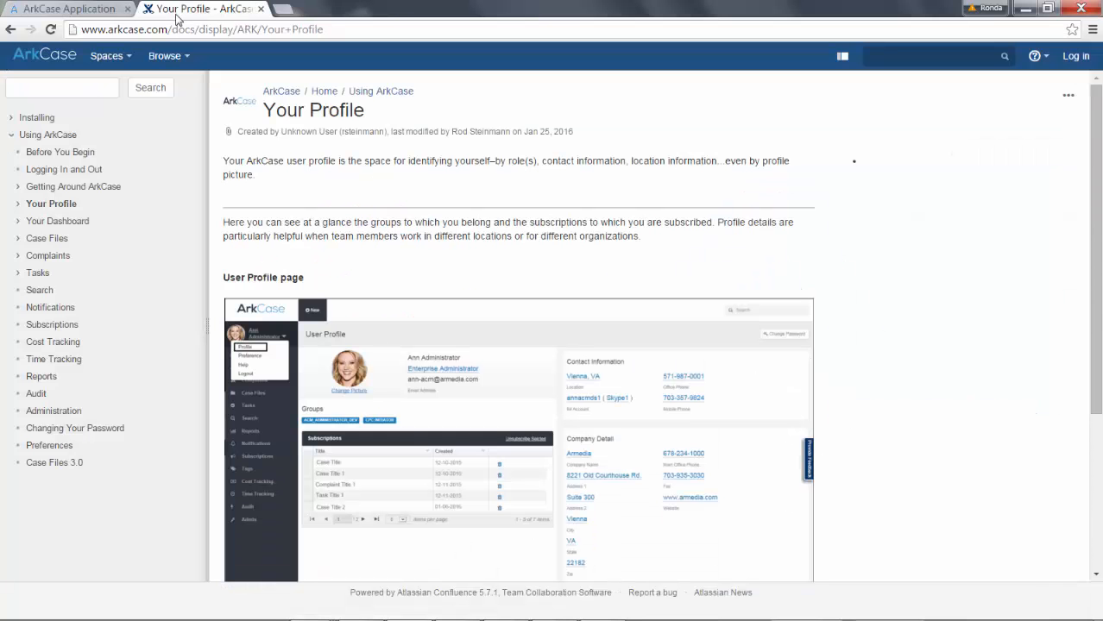
pyautogui.click(74, 10)
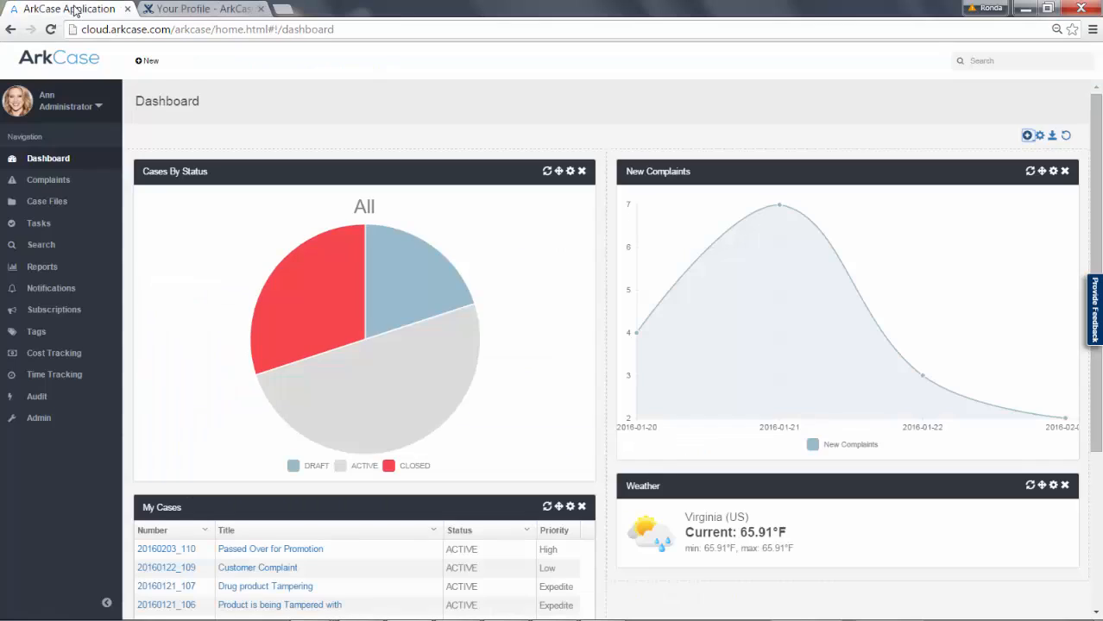
# Review the Label Configuration and the branding Logo settings in the Admin area, and return to the dashboard
pyautogui.click(38, 418)
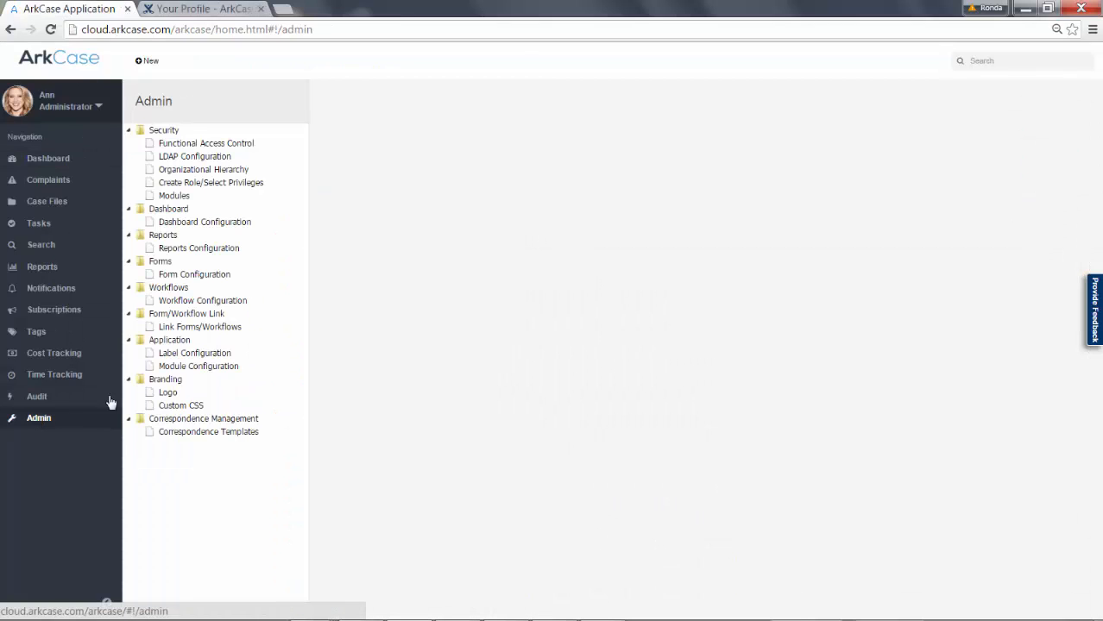
pyautogui.click(195, 353)
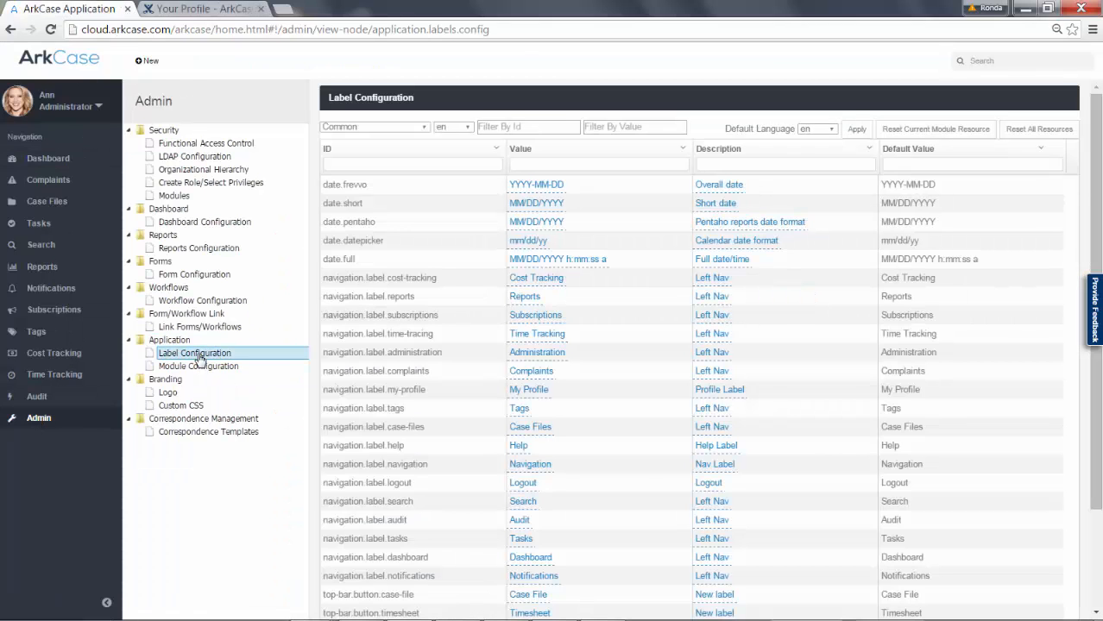
pyautogui.click(179, 394)
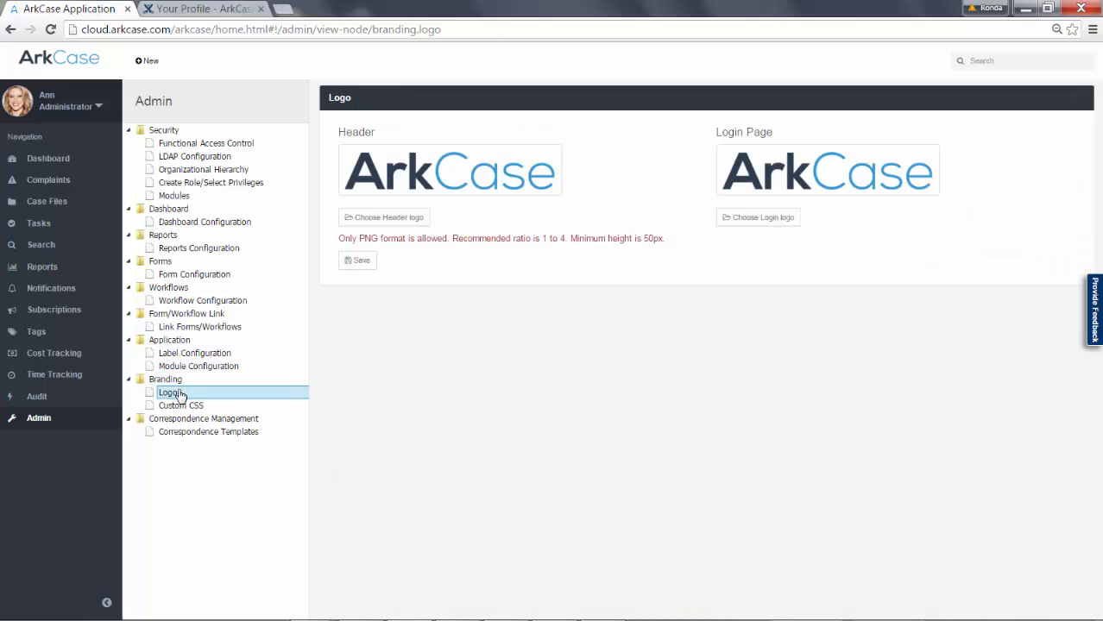
pyautogui.click(49, 161)
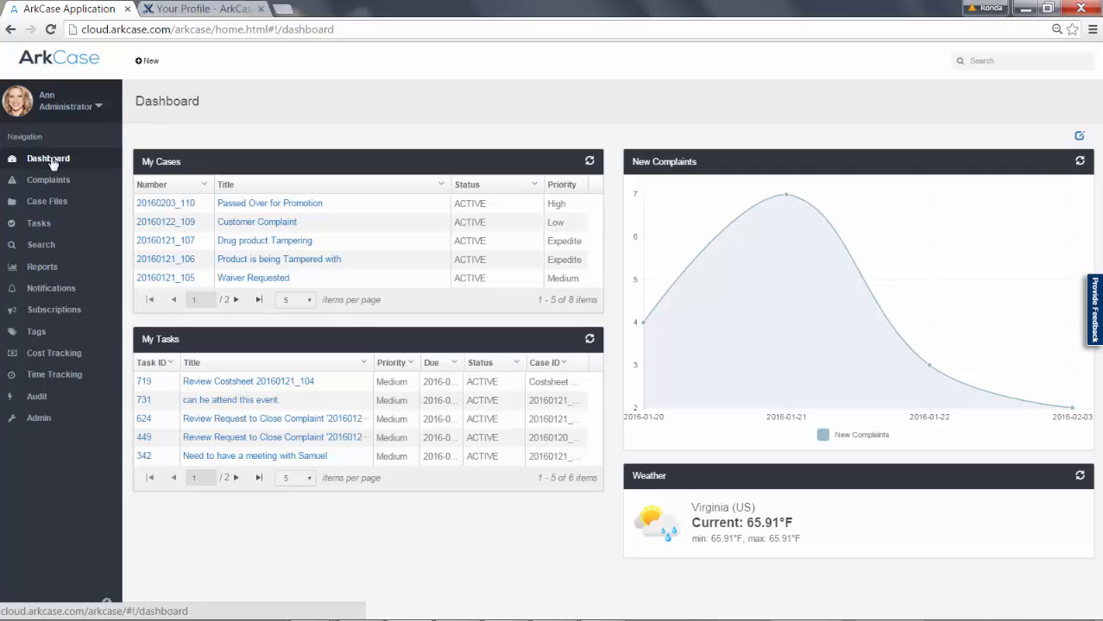